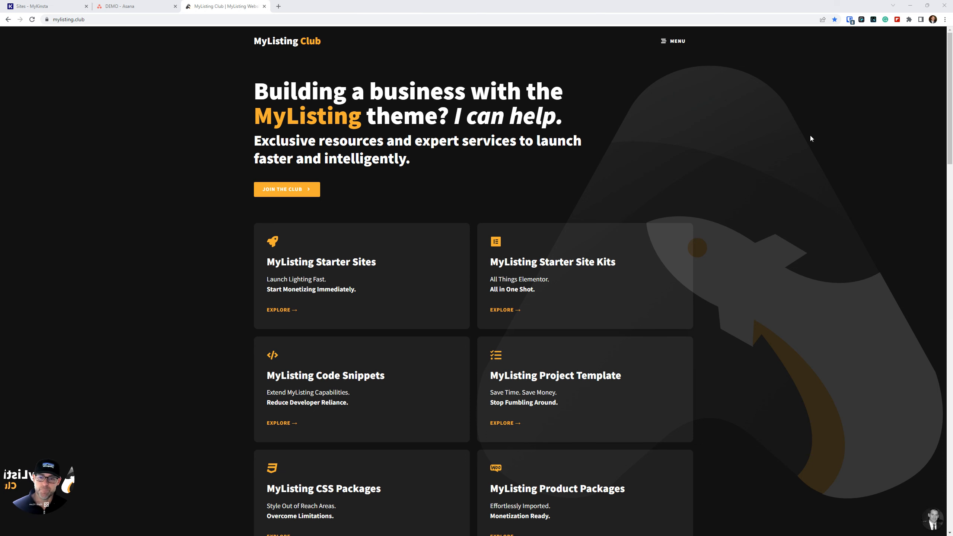
Open the MyListing Project Template page and scroll through its task categories to the Changelog and back
scroll(367, 137, "down", 2)
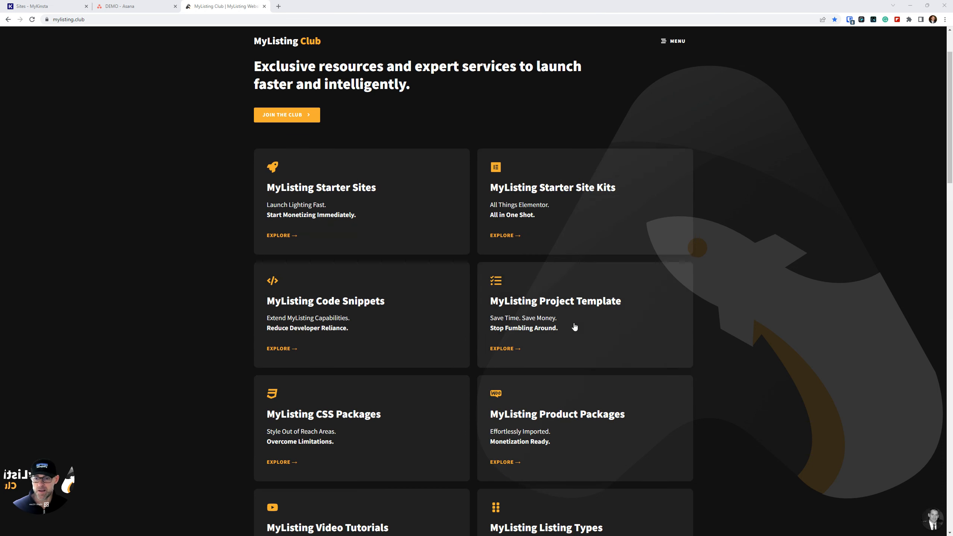
left_click(622, 323)
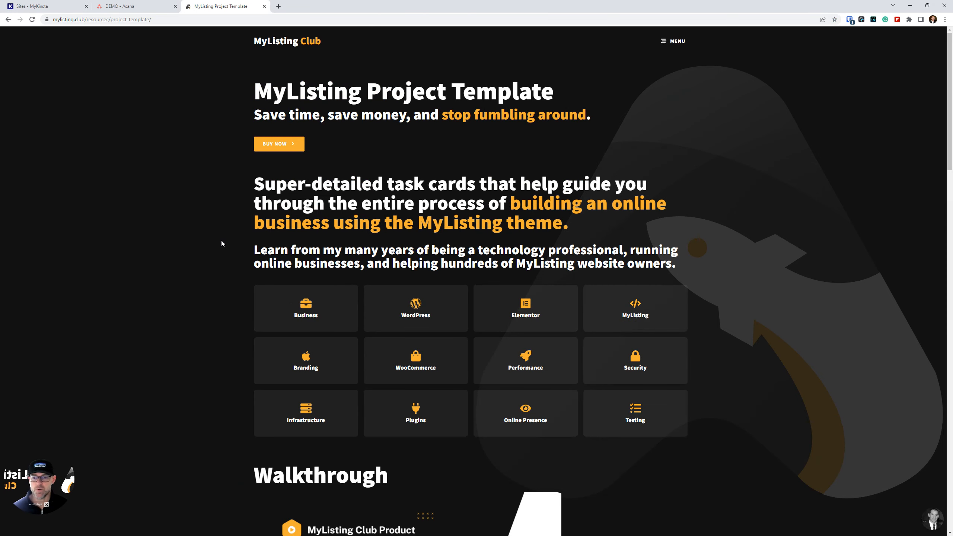
scroll(192, 252, "down", 3)
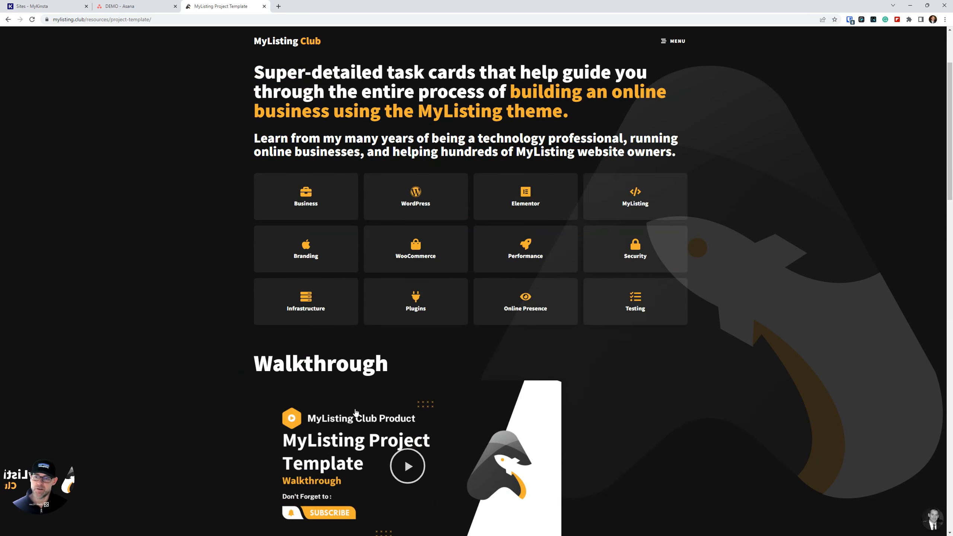
scroll(363, 336, "down", 3)
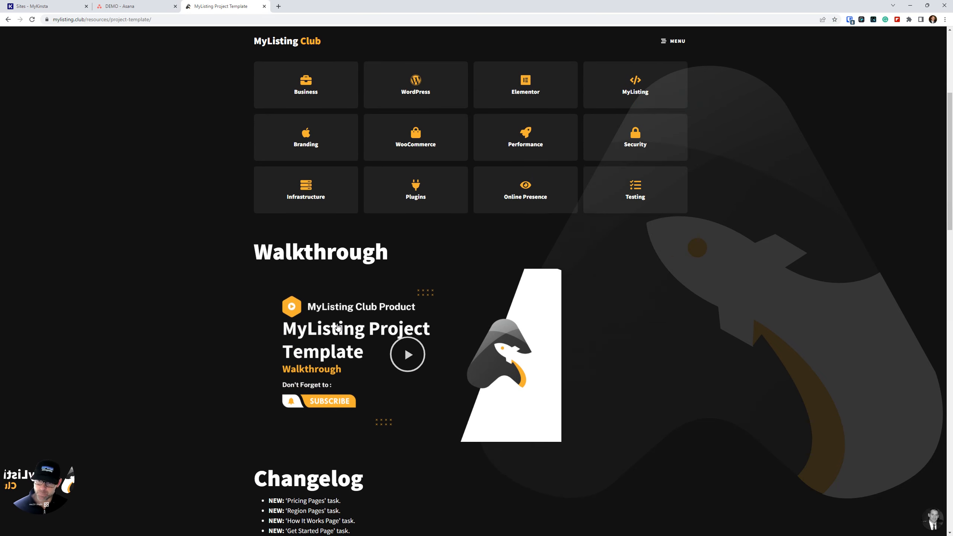
scroll(246, 278, "up", 2)
scroll(205, 280, "down", 9)
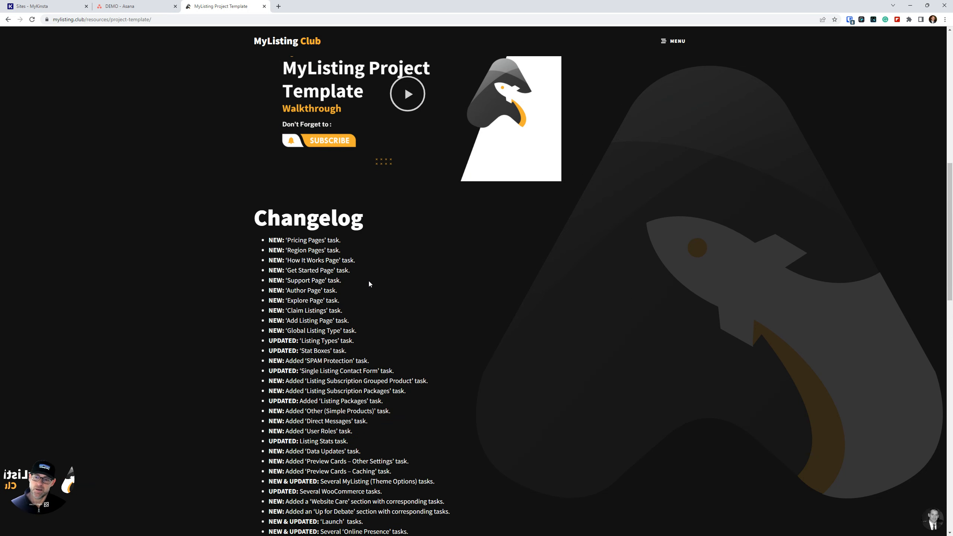
scroll(225, 294, "up", 12)
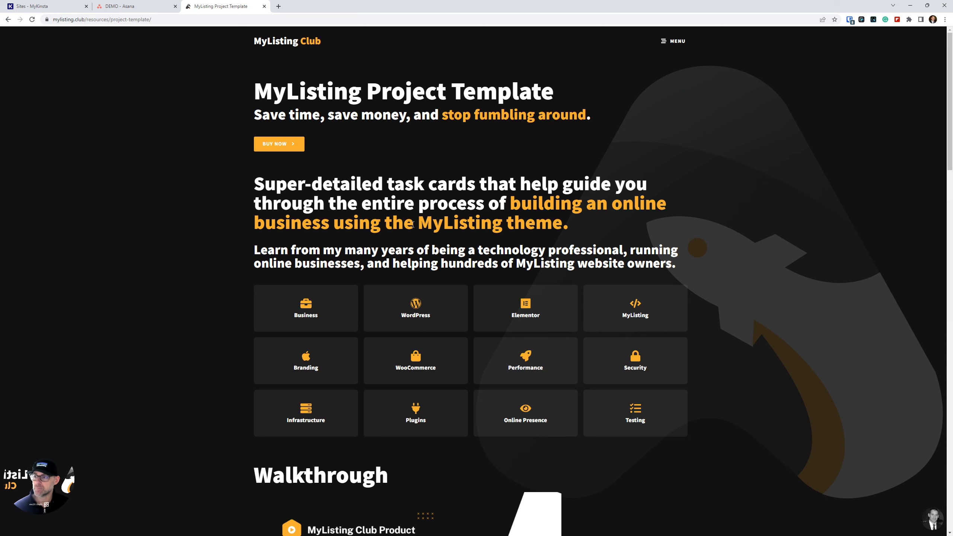
scroll(419, 223, "down", 5)
scroll(436, 137, "up", 5)
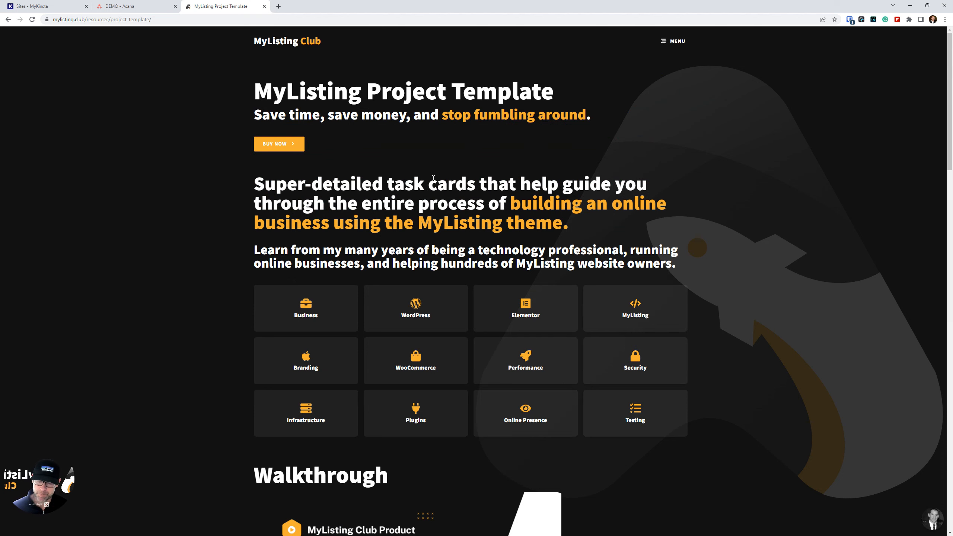
Go to the Start Here page from the menu and view its Guide & Video Series cards
left_click(668, 42)
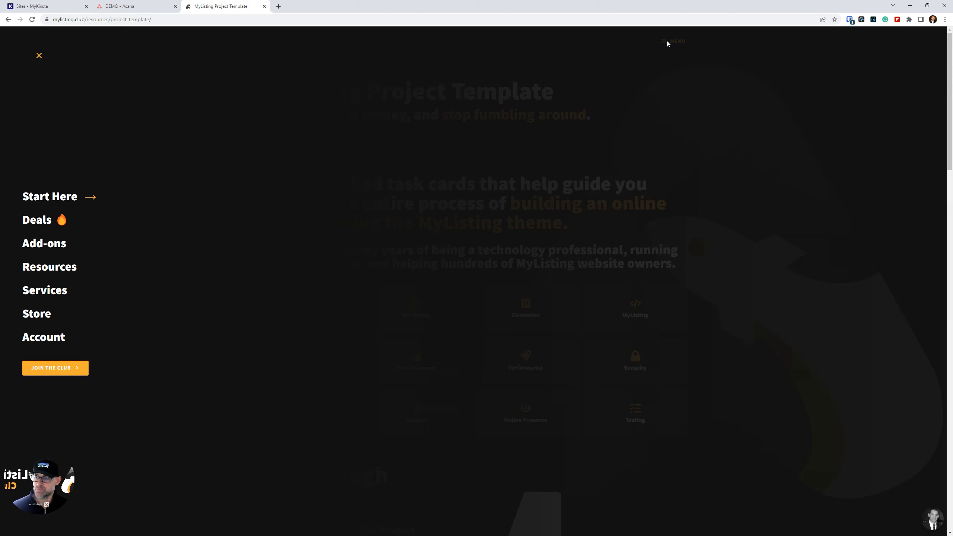
left_click(66, 196)
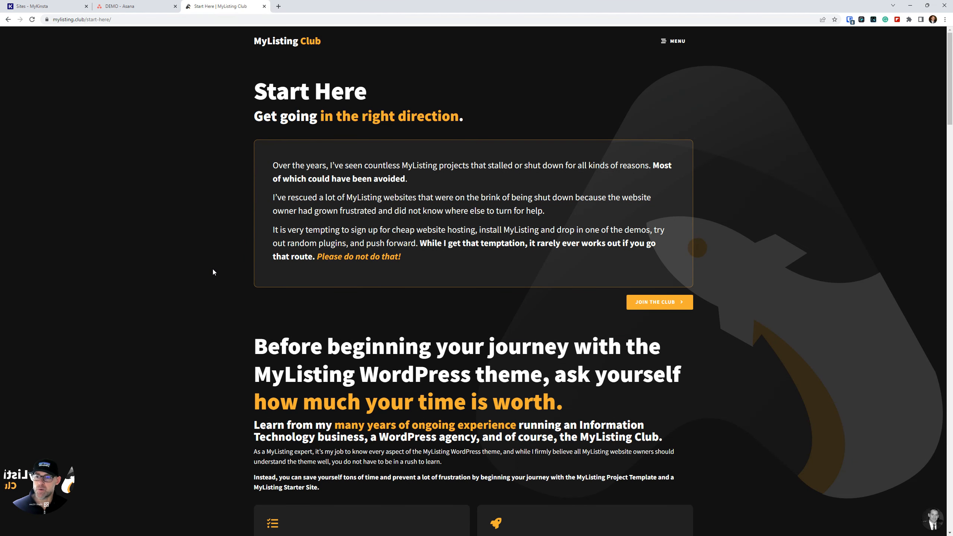
scroll(213, 269, "down", 4)
scroll(220, 270, "down", 8)
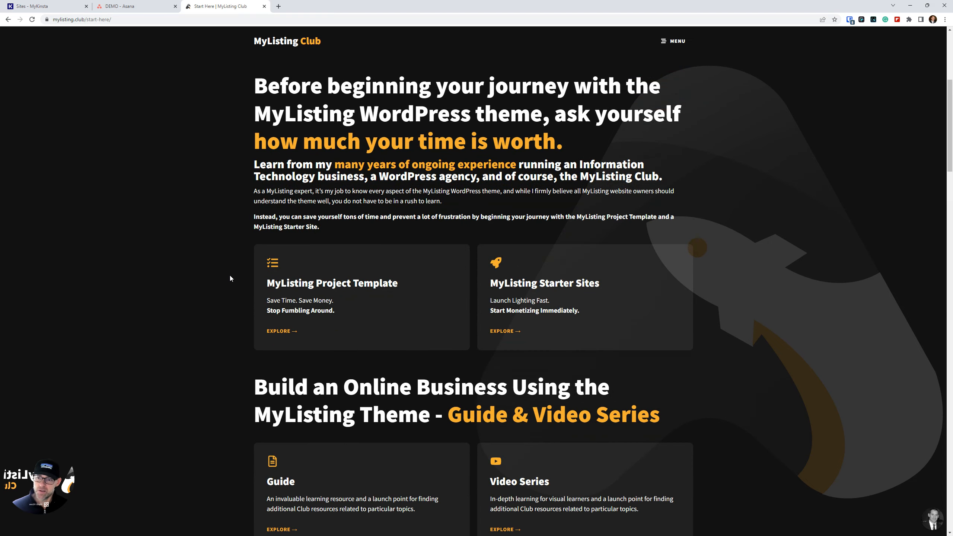
scroll(249, 283, "up", 1)
left_click_drag(661, 229, 169, 92)
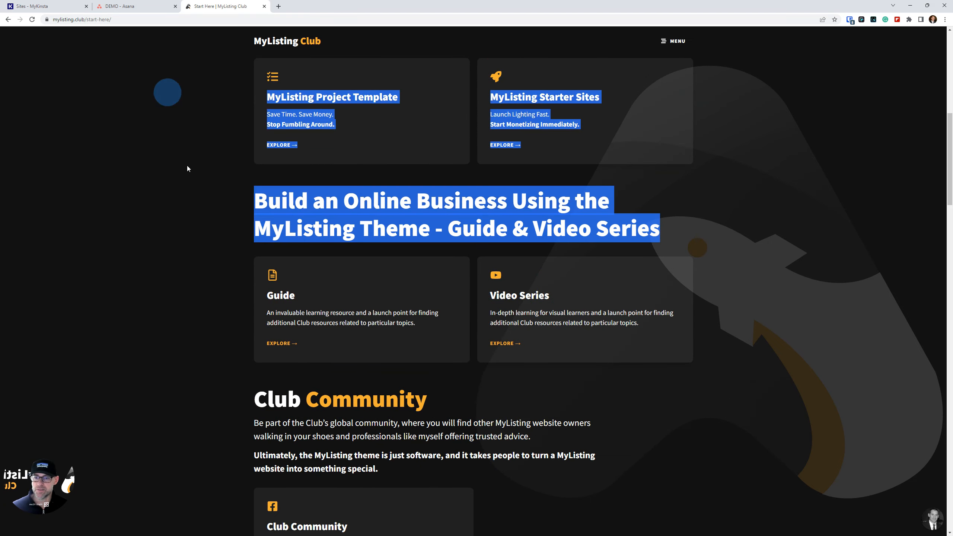
left_click(147, 168)
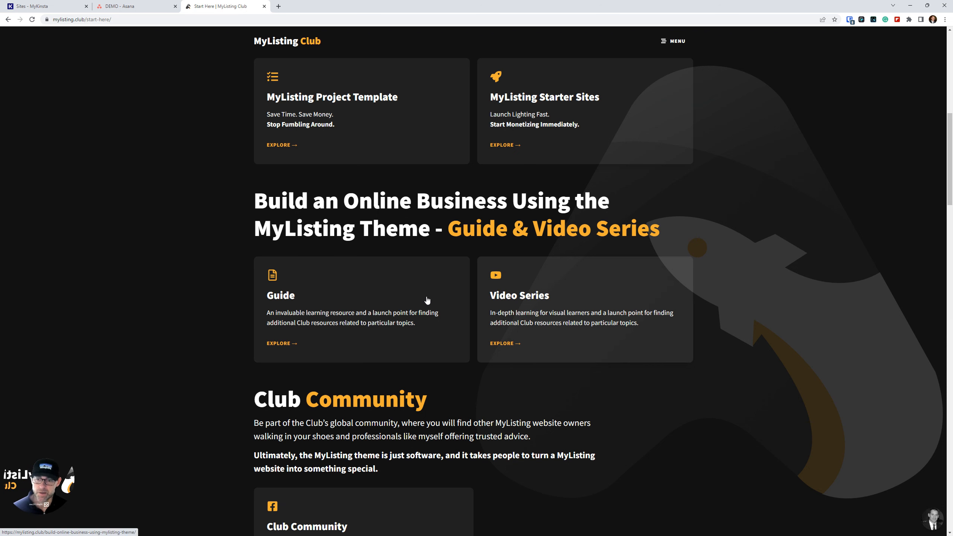
scroll(419, 278, "up", 5)
left_click(264, 6)
Close the Start Here tab to show the DEMO - Asana project board
left_click(265, 6)
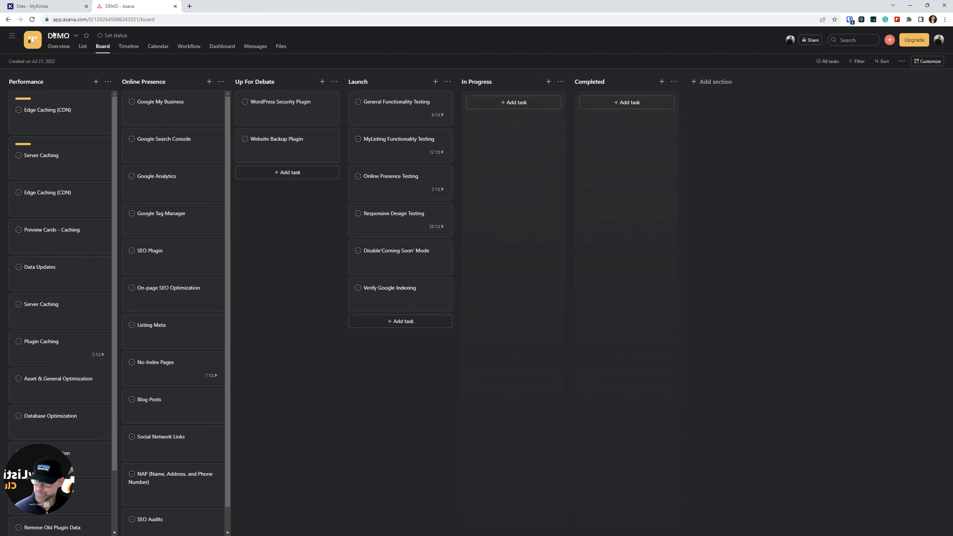
Drag the DEMO - Asana tab out of the browser into its own window
left_click(122, 6)
left_click_drag(123, 5, 187, 534)
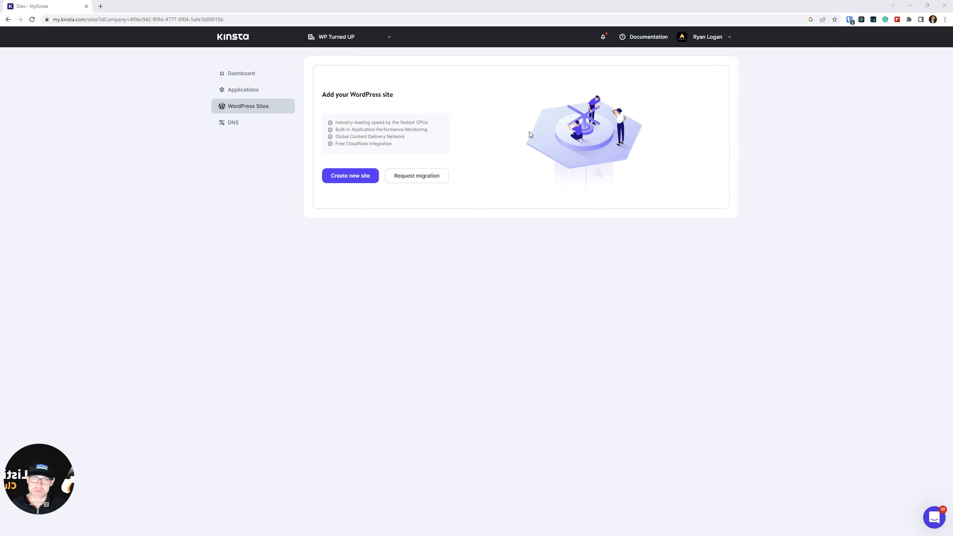
Start a new MyKinsta site with the Install WordPress option
left_click(349, 180)
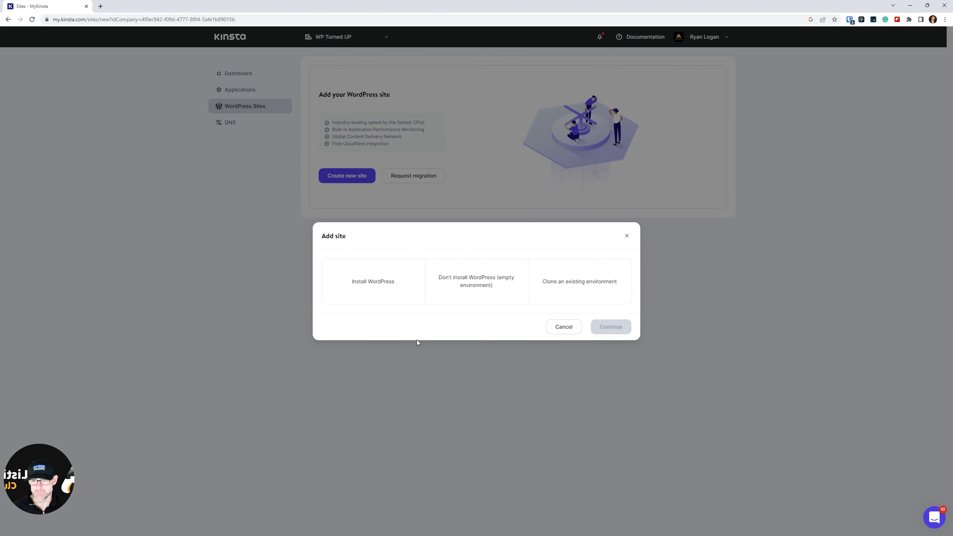
left_click(386, 292)
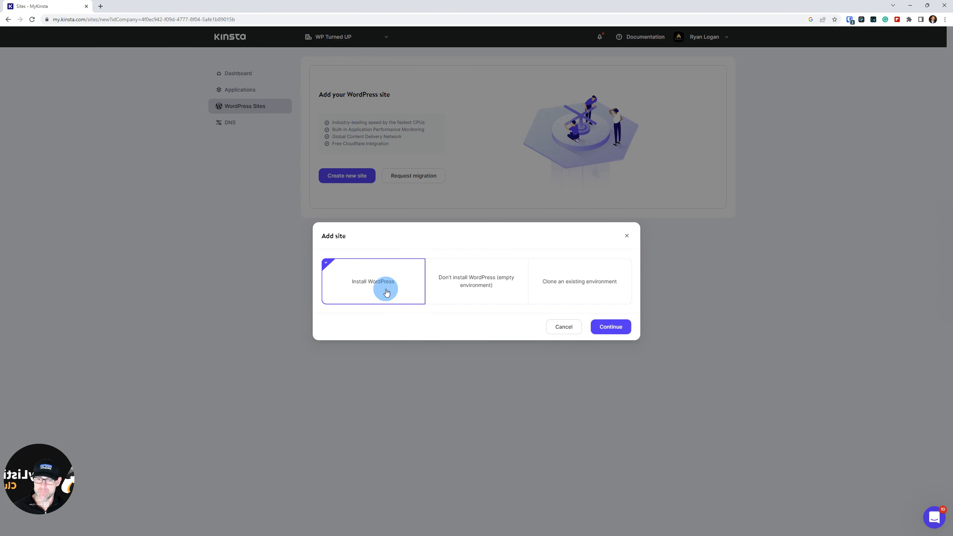
left_click(617, 326)
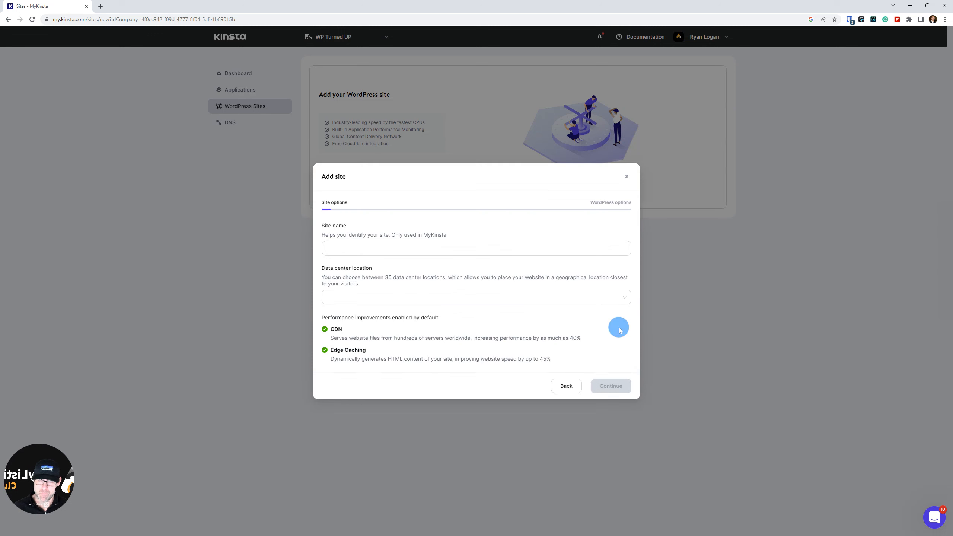
Name the new site MyListing, replacing the initial 'Demo' entry
left_click(411, 253)
type("Demo")
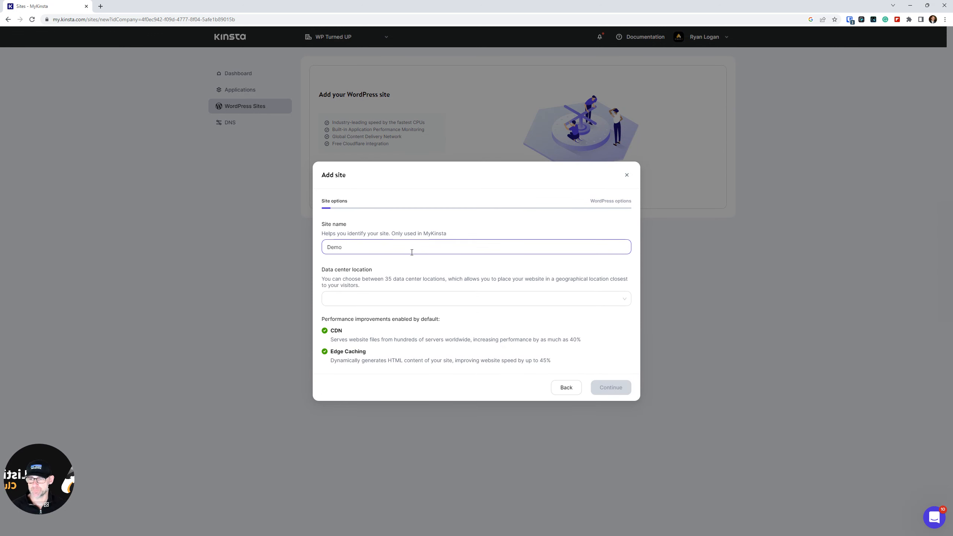
left_click(387, 240)
key("BackSpace")
key("BackSpace")
key("BackSpace")
key("BackSpace")
type("MyListing")
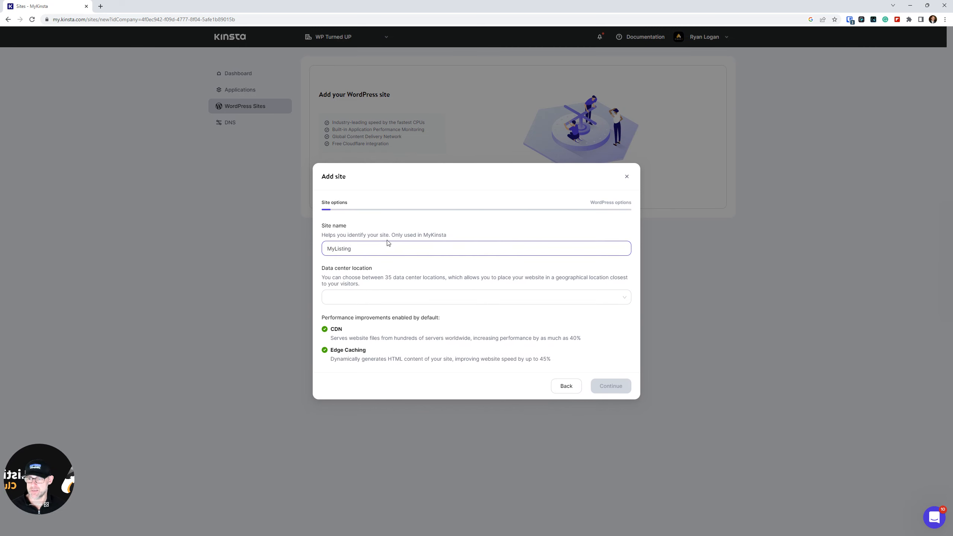
left_click(378, 297)
Choose South Carolina (US East 1) from the data center location list
scroll(383, 272, "down", 5)
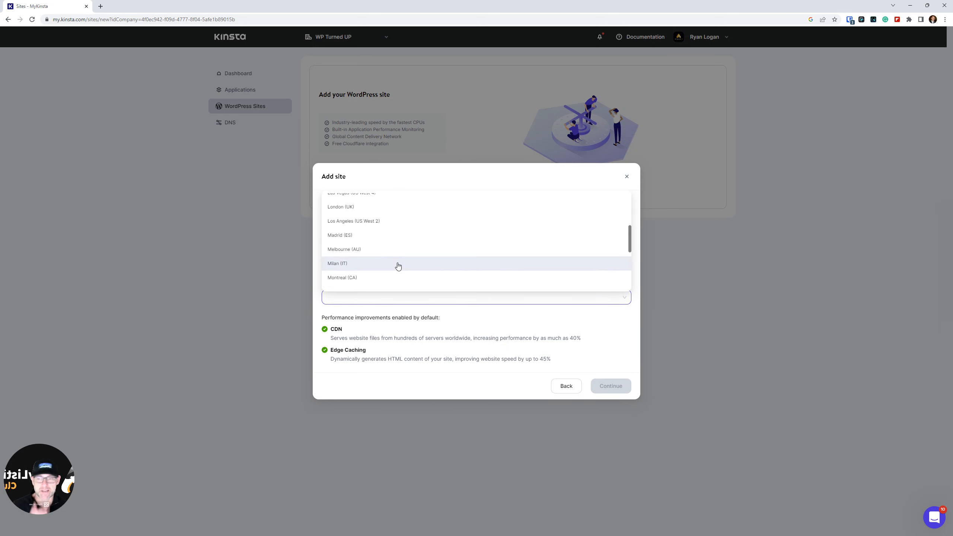
scroll(394, 265, "down", 1)
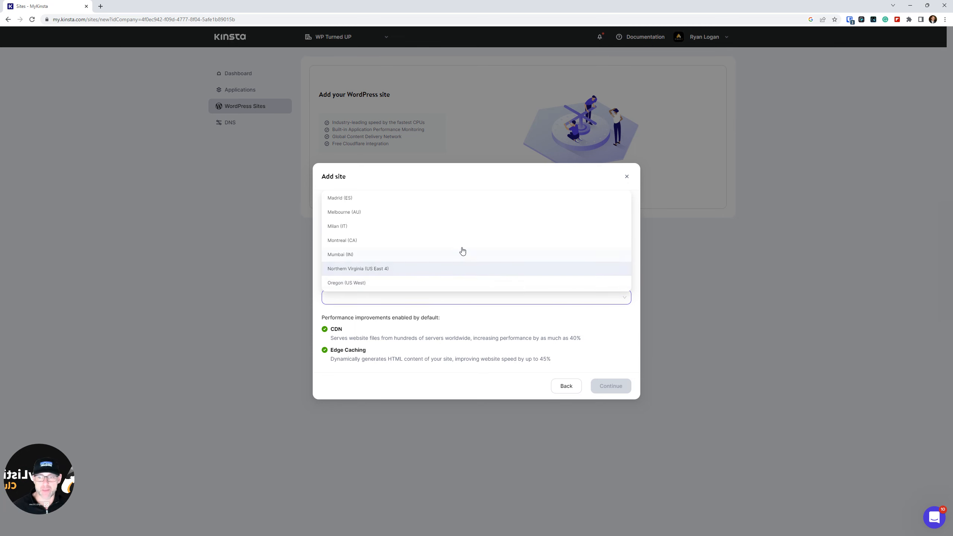
scroll(463, 251, "down", 3)
scroll(458, 249, "down", 2)
scroll(420, 213, "down", 3)
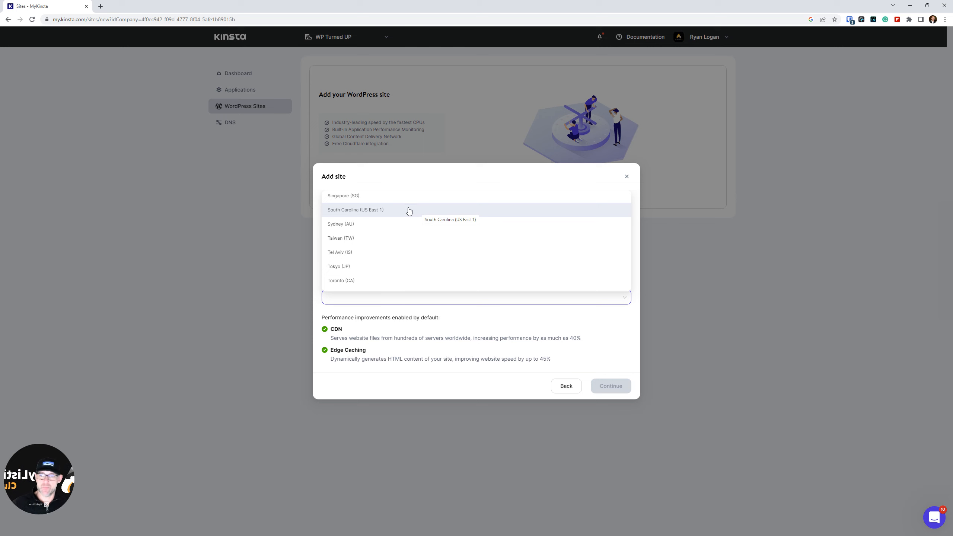
left_click(387, 211)
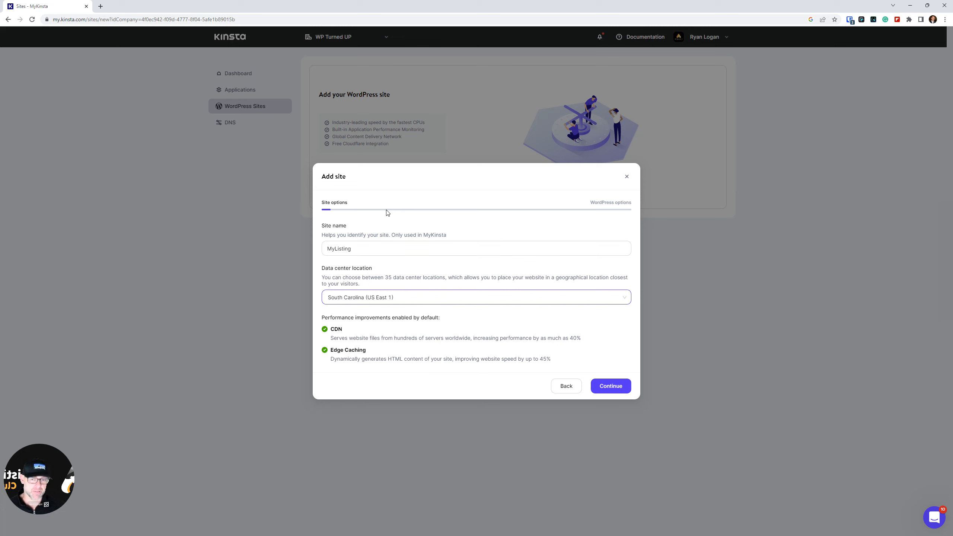
left_click(413, 299)
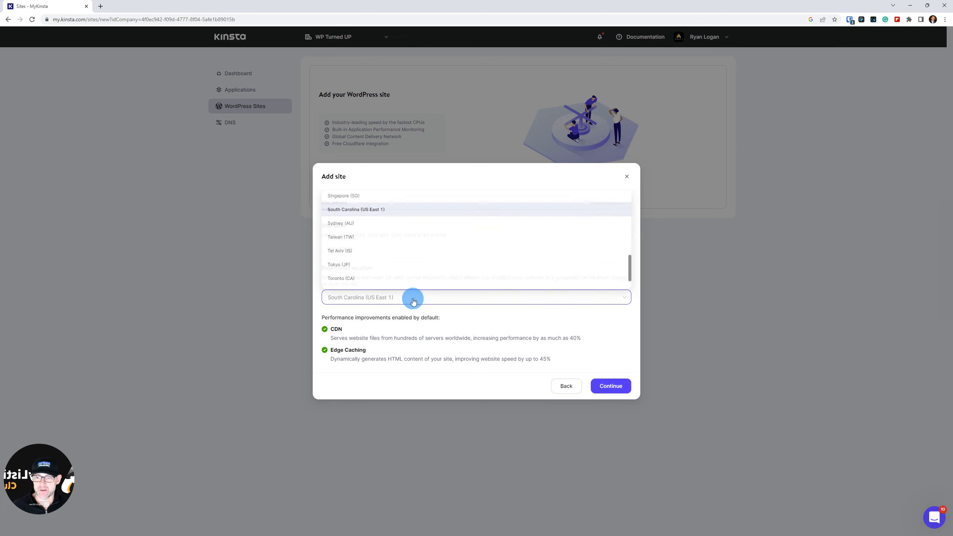
scroll(385, 246, "down", 1)
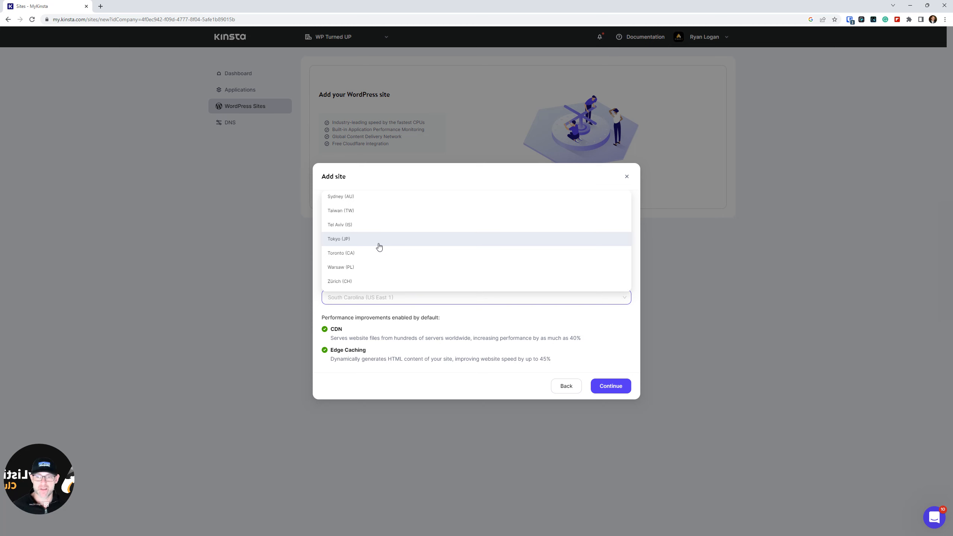
left_click(495, 325)
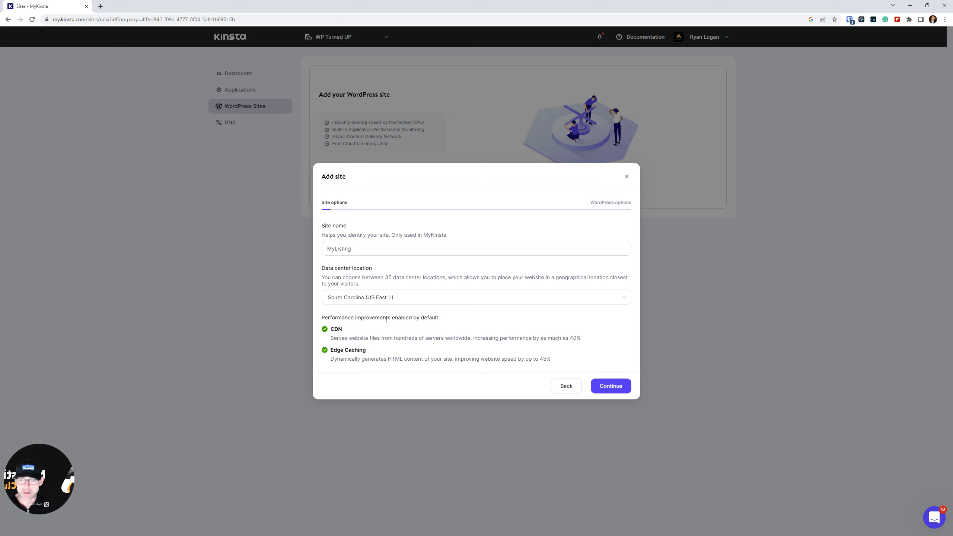
Review the Edge Caching and CDN notes, then continue to the WordPress options step
left_click_drag(333, 350, 326, 326)
left_click(372, 353)
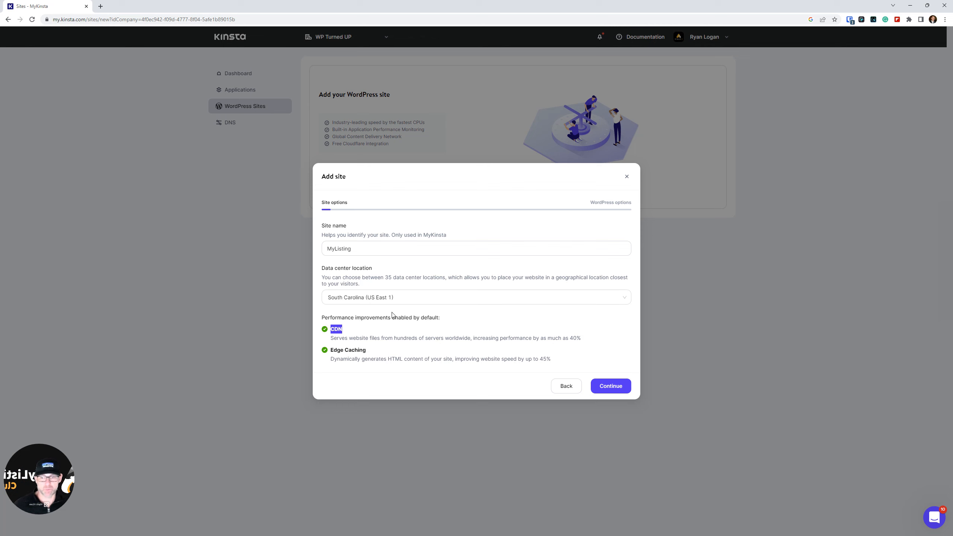
left_click(461, 322)
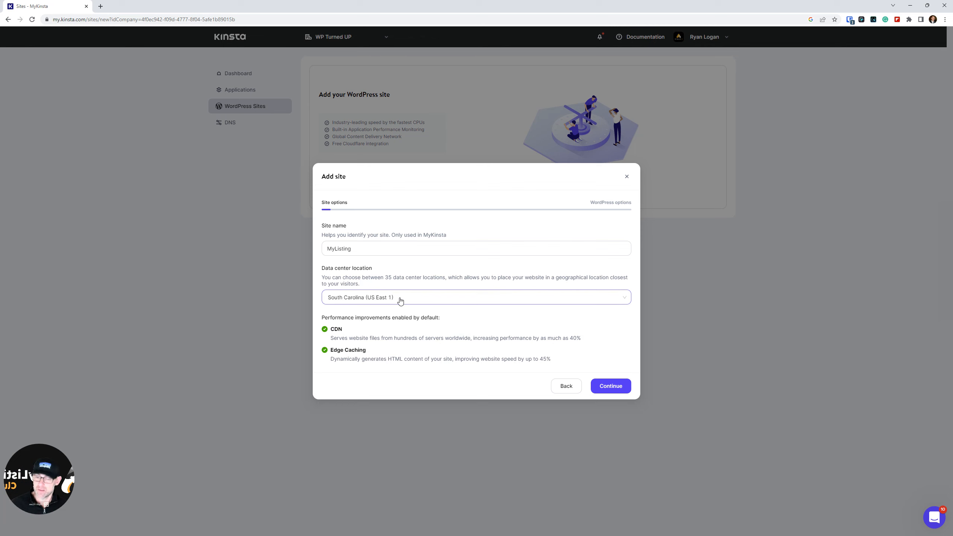
left_click(608, 387)
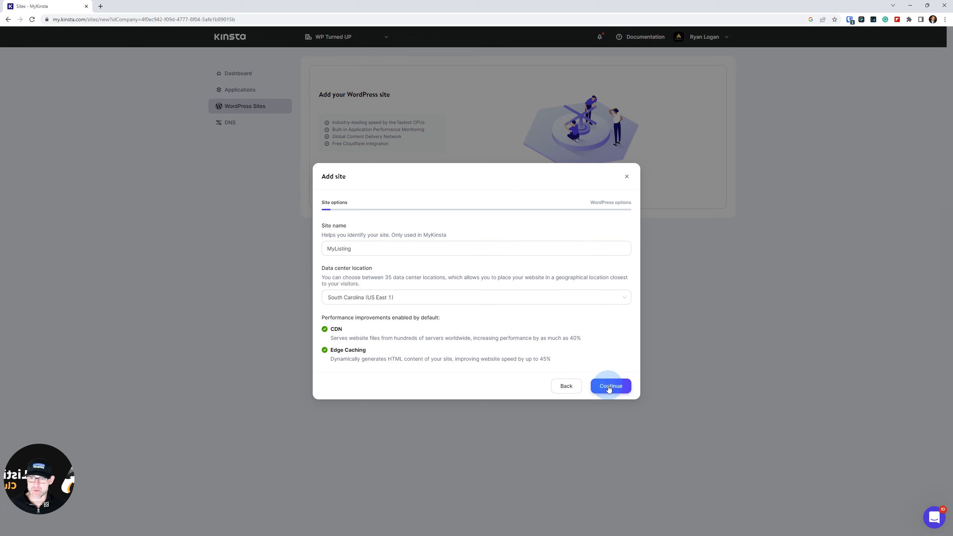
Enter MyListing as the WordPress site title and fill in the admin username
left_click(403, 203)
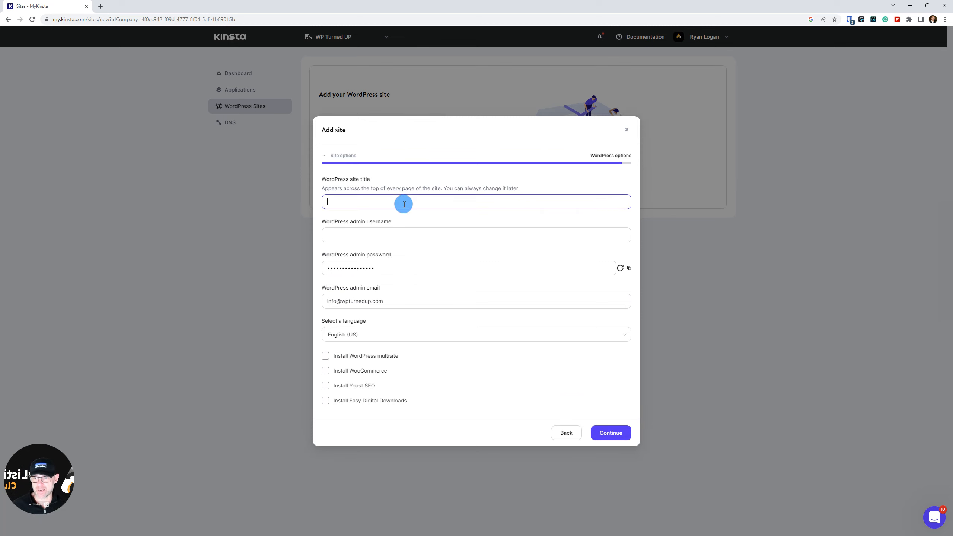
type("MyListing")
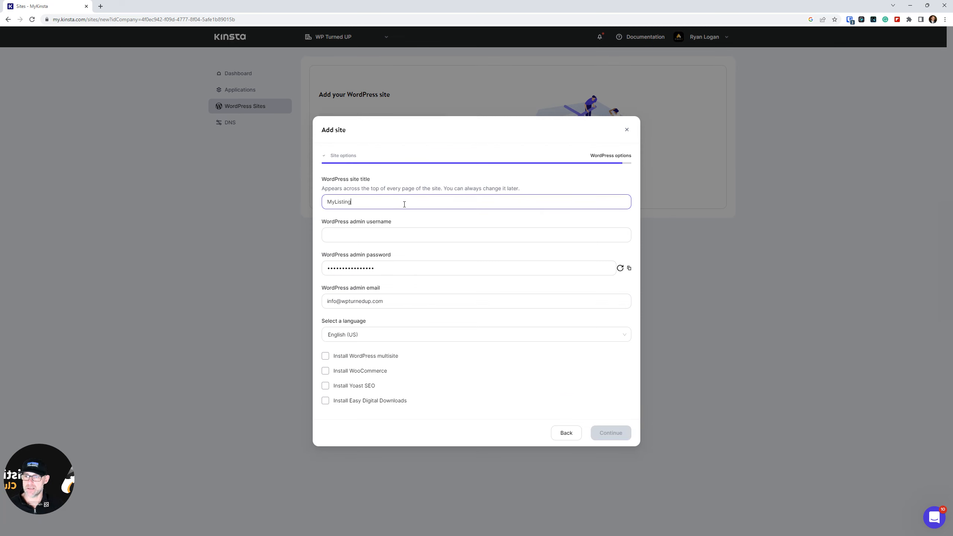
left_click(413, 232)
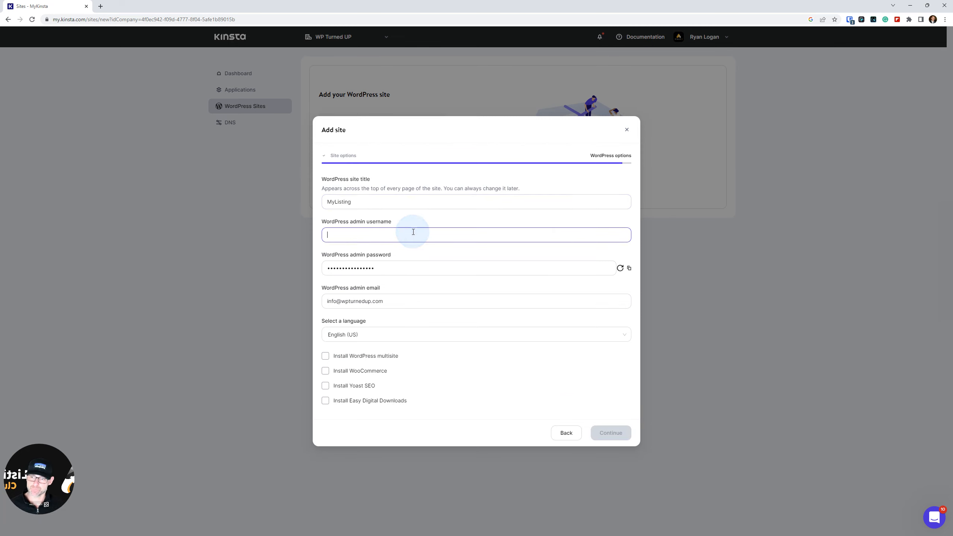
type("wpturned")
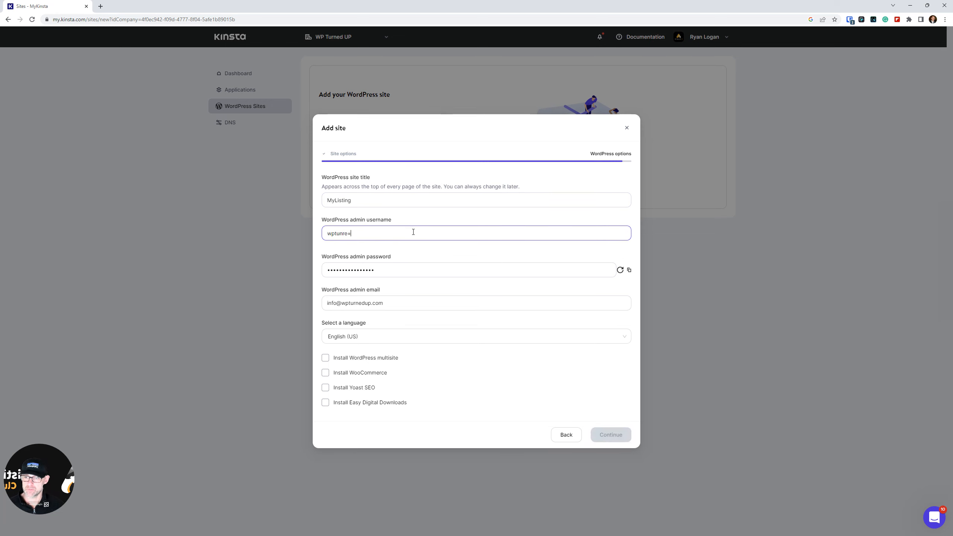
type("up")
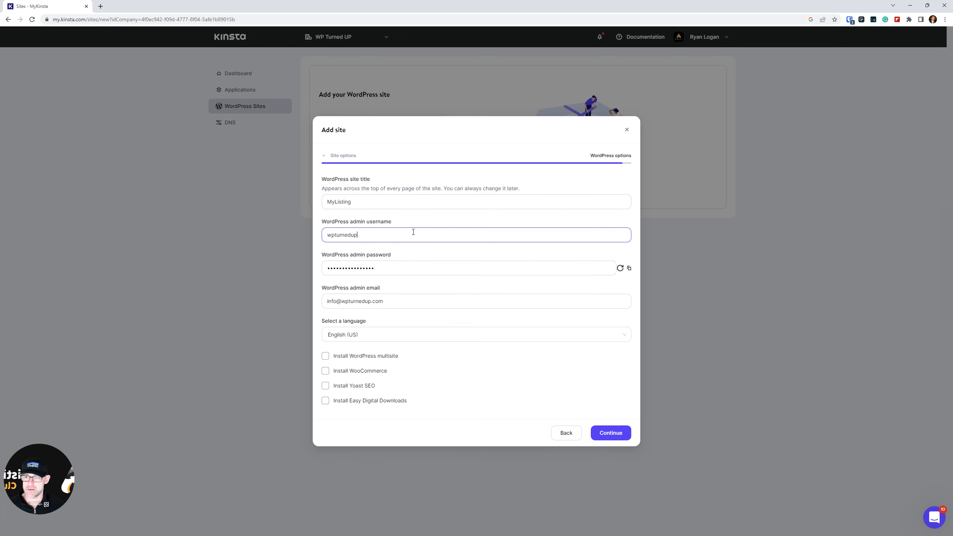
Replace the generated admin password with a new 8-character one and edit the admin e-mail's name part
double_click(389, 265)
type("•••••••")
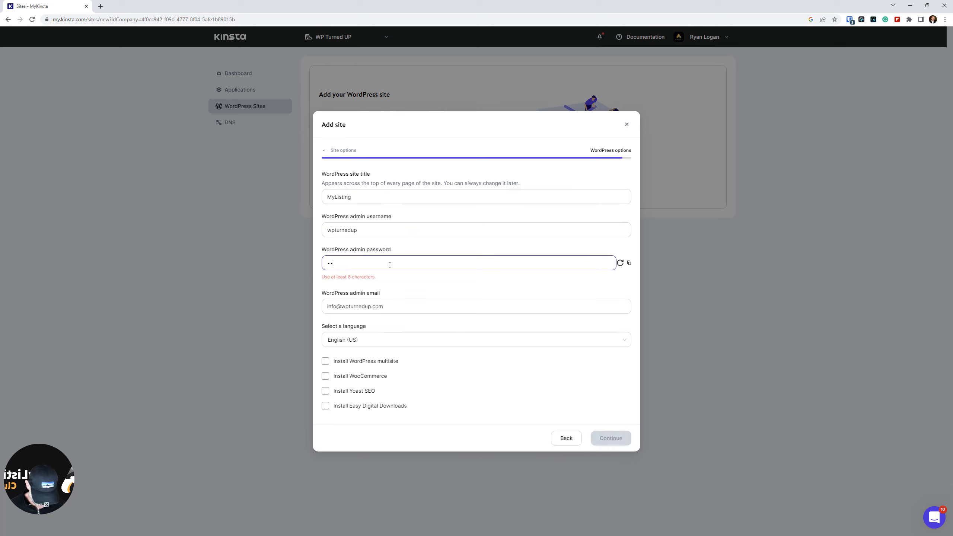
type("•")
left_click(398, 304)
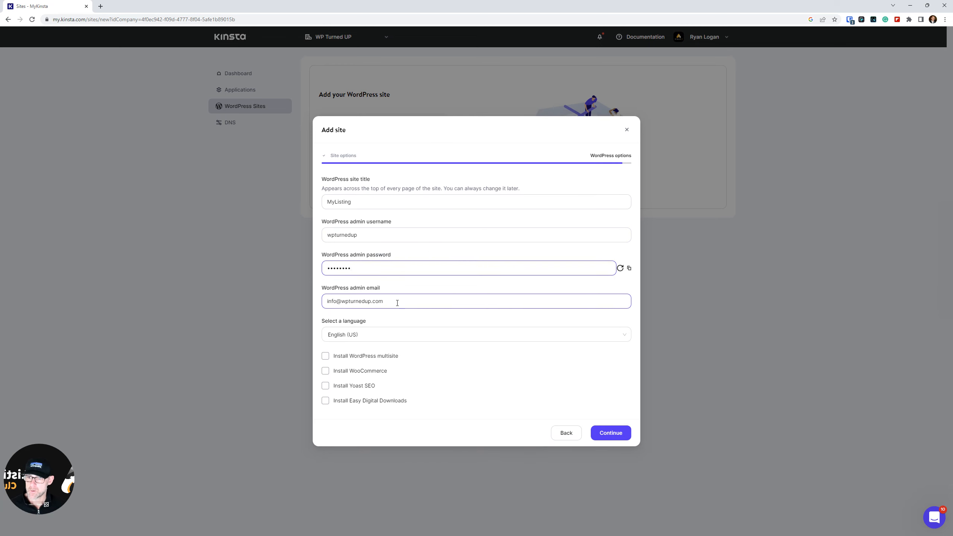
double_click(335, 302)
key("BackSpace")
type("ryan")
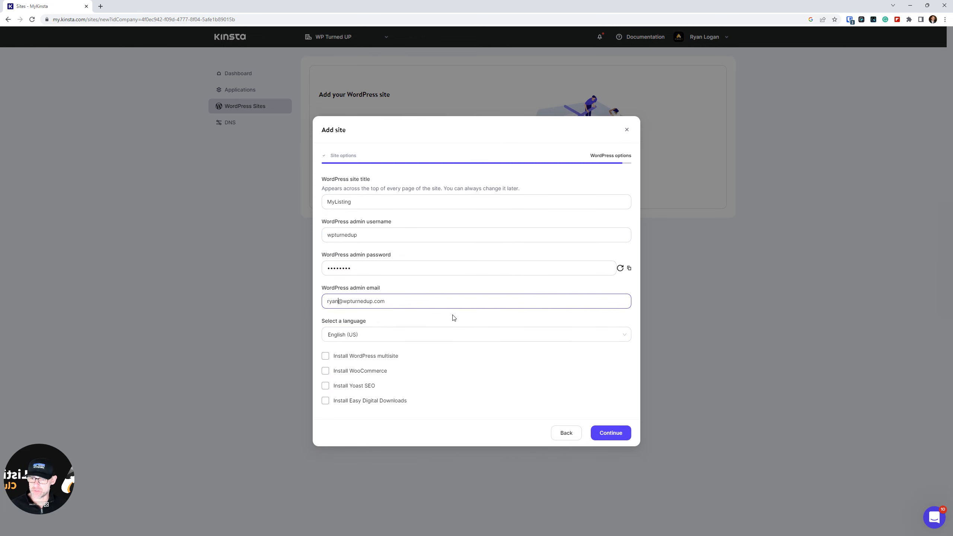
Submit the WordPress options to begin creating the MyListing site
left_click(612, 434)
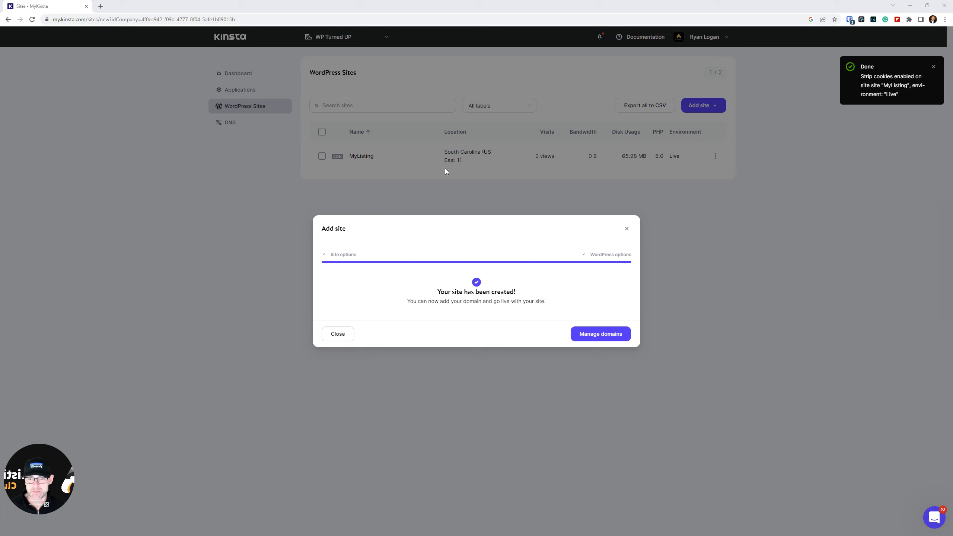
left_click(618, 334)
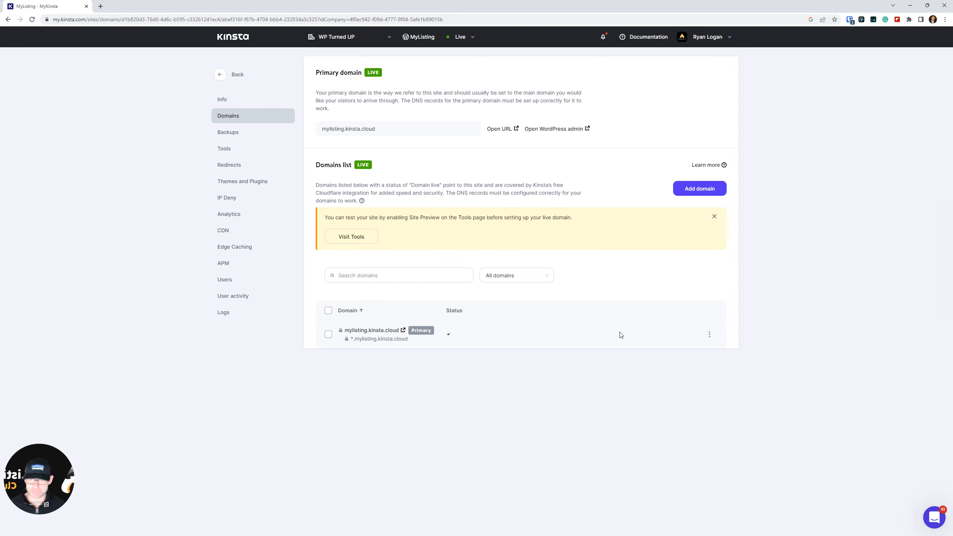
left_click(601, 418)
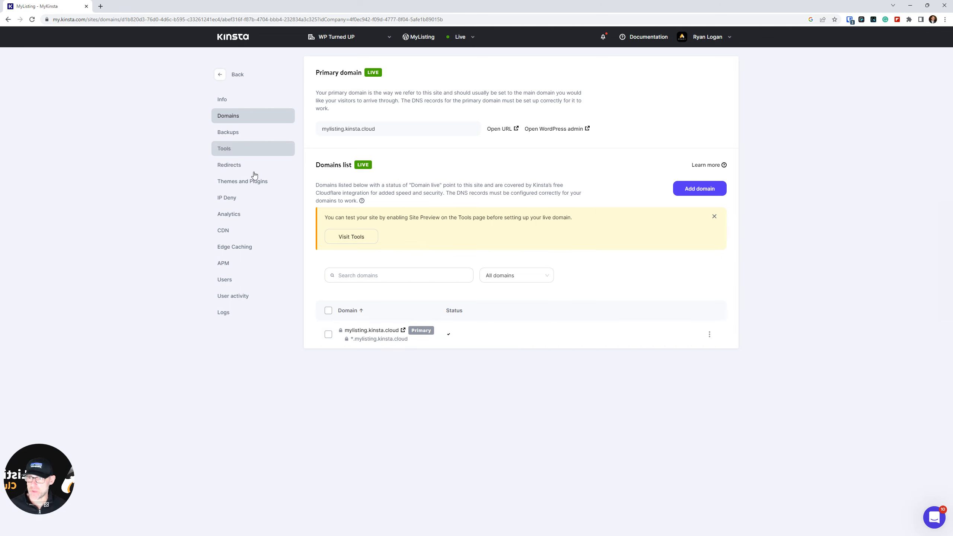
left_click(229, 232)
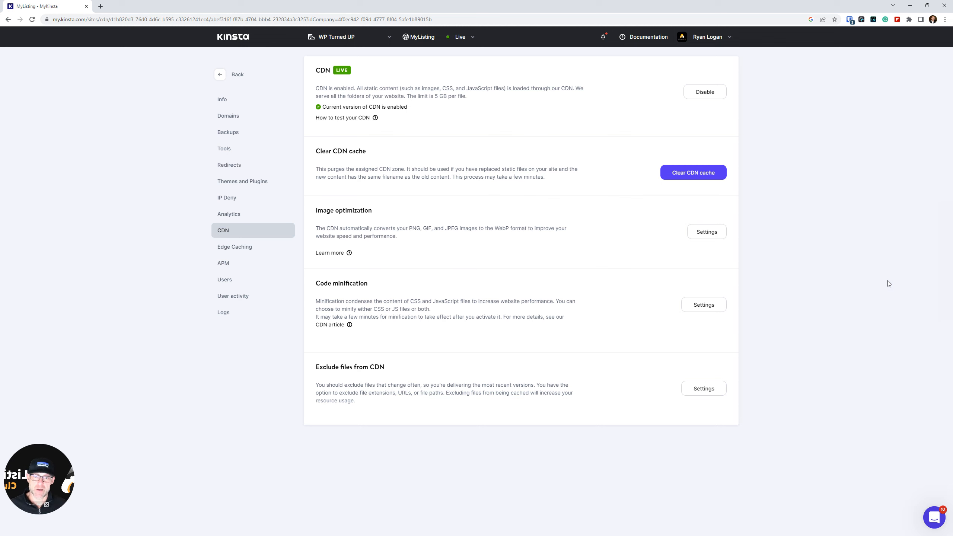
left_click(798, 207)
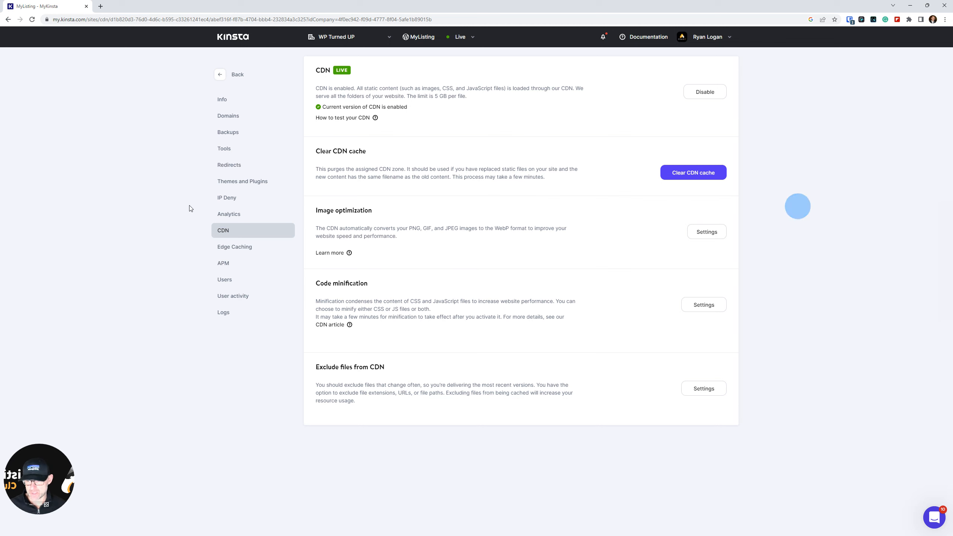
left_click(241, 249)
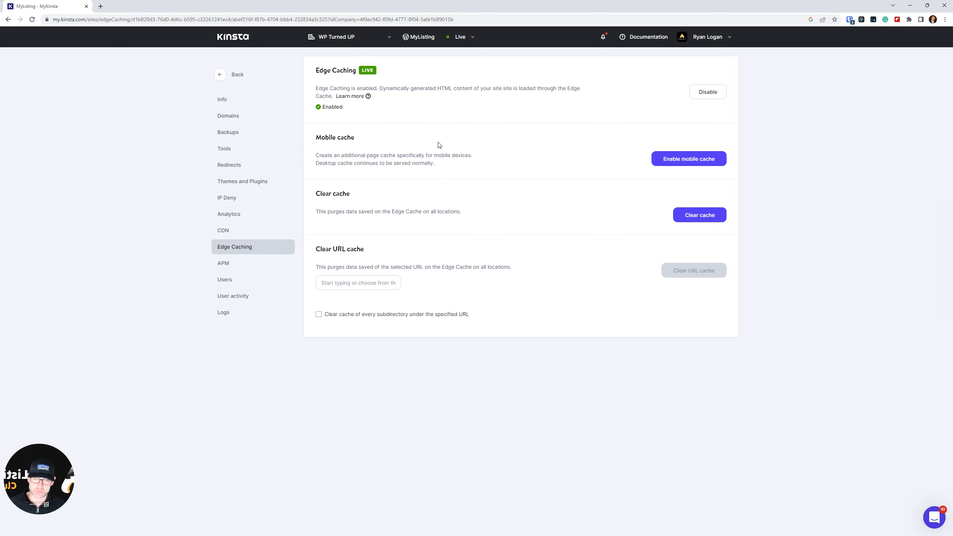
double_click(443, 155)
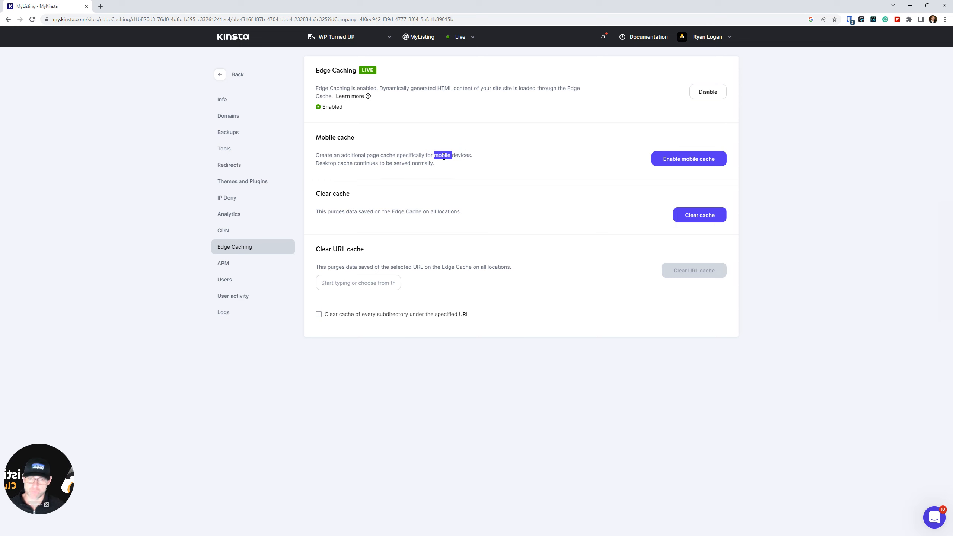
left_click(442, 156)
double_click(430, 156)
triple_click(431, 155)
triple_click(412, 160)
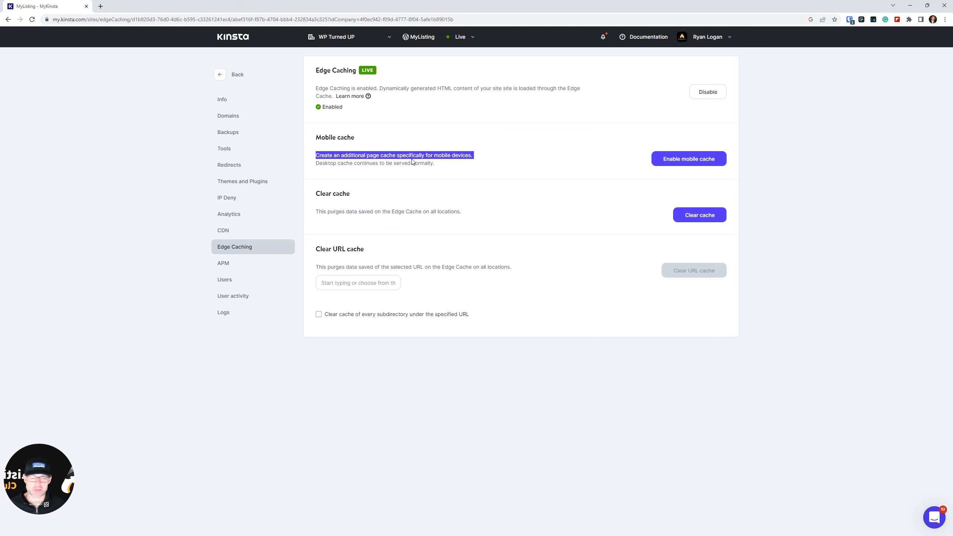
left_click(406, 162)
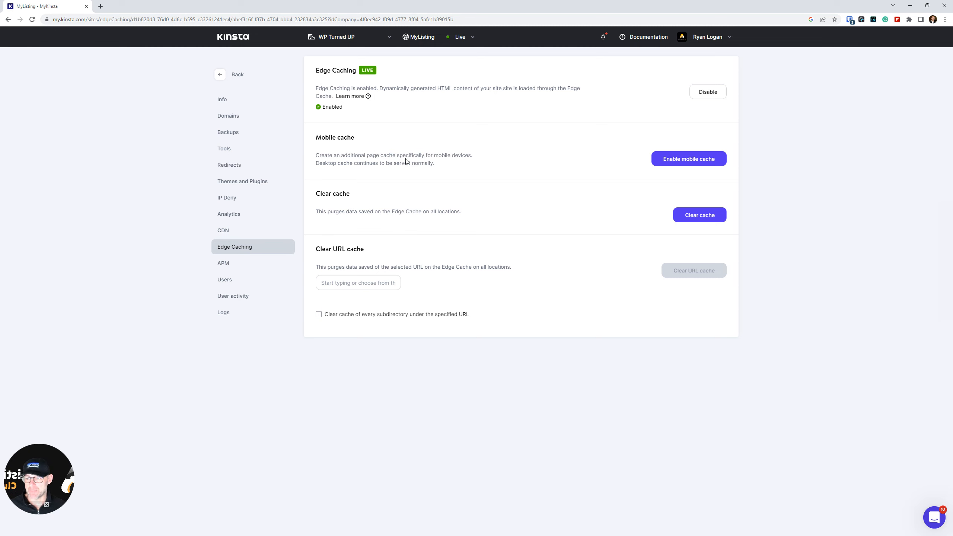
triple_click(407, 162)
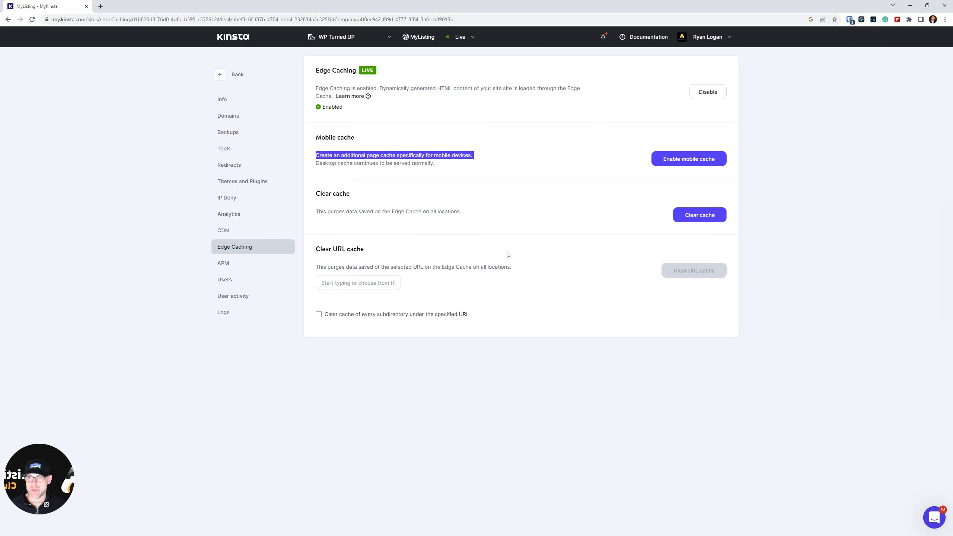
Show the MyListing site's Domains page and open WordPress admin in a separate window
left_click(873, 312)
left_click(234, 114)
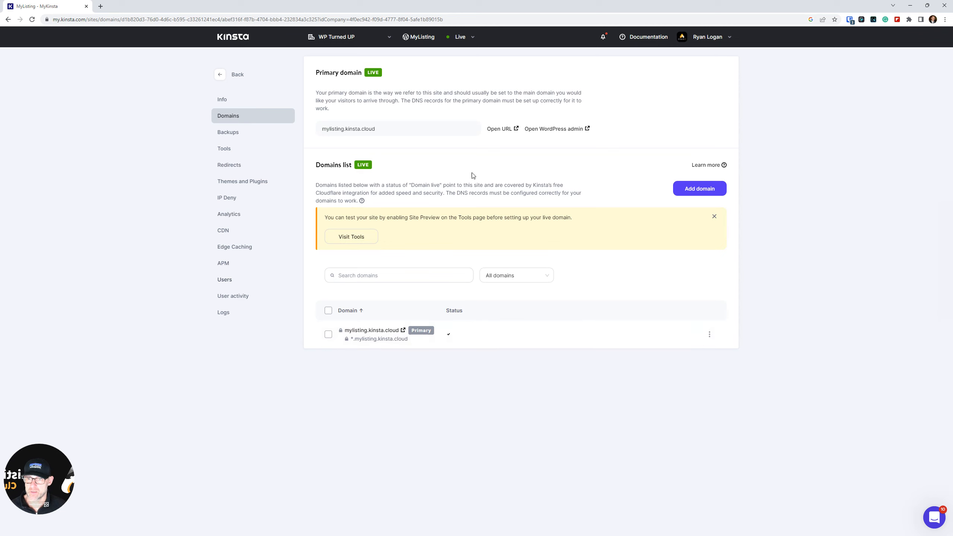
left_click(536, 128)
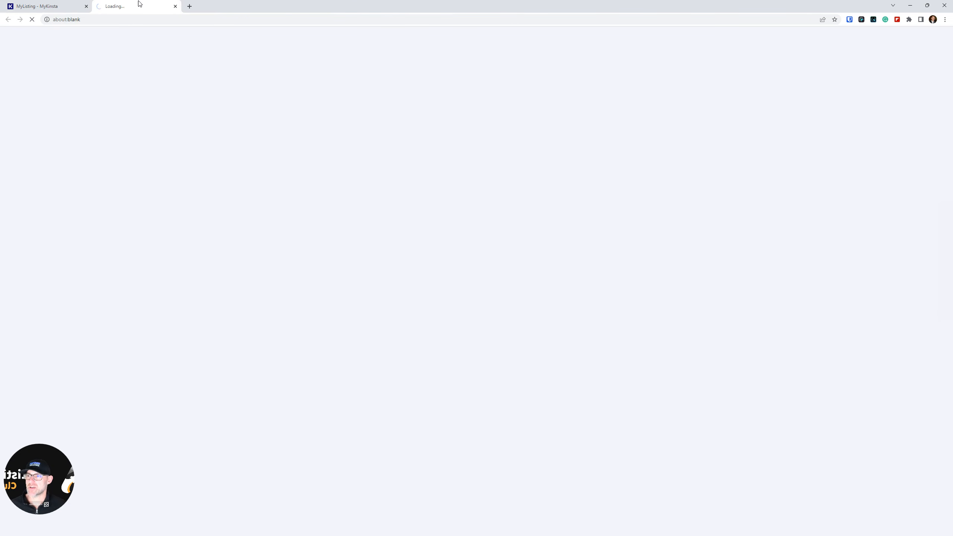
left_click_drag(139, 2, 1, 3)
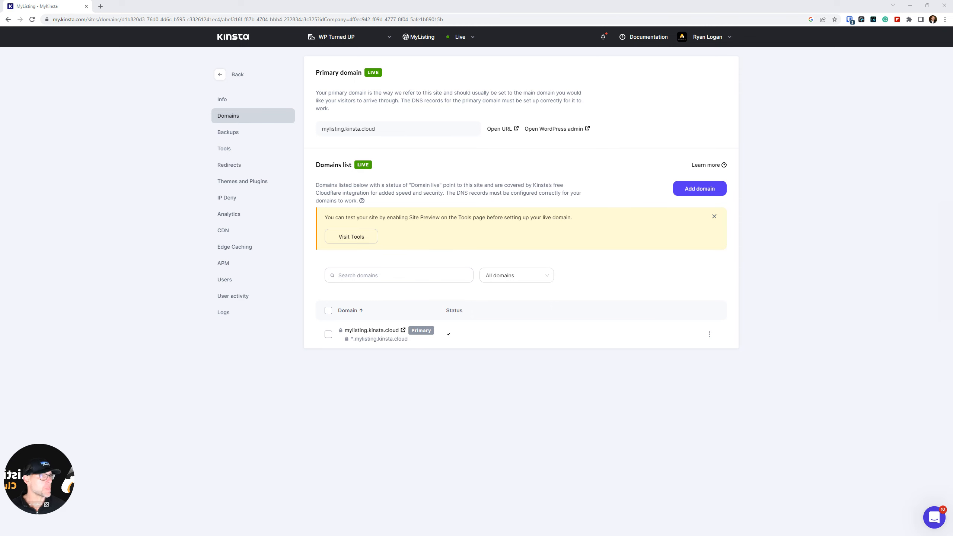
Clear all Kinsta caches from the WordPress Kinsta Cache page, then go back to MyKinsta's Domains page
left_click_drag(819, 253, 229, 6)
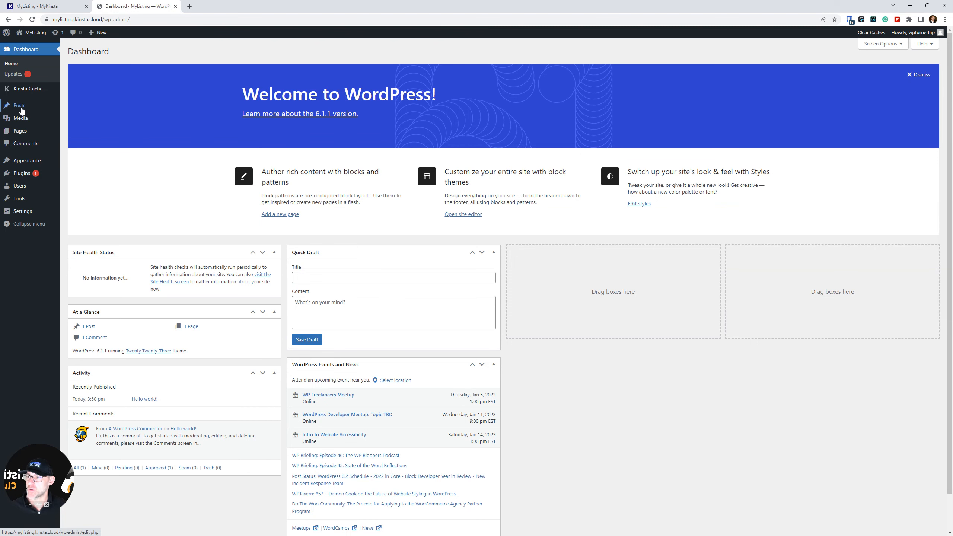
left_click(27, 89)
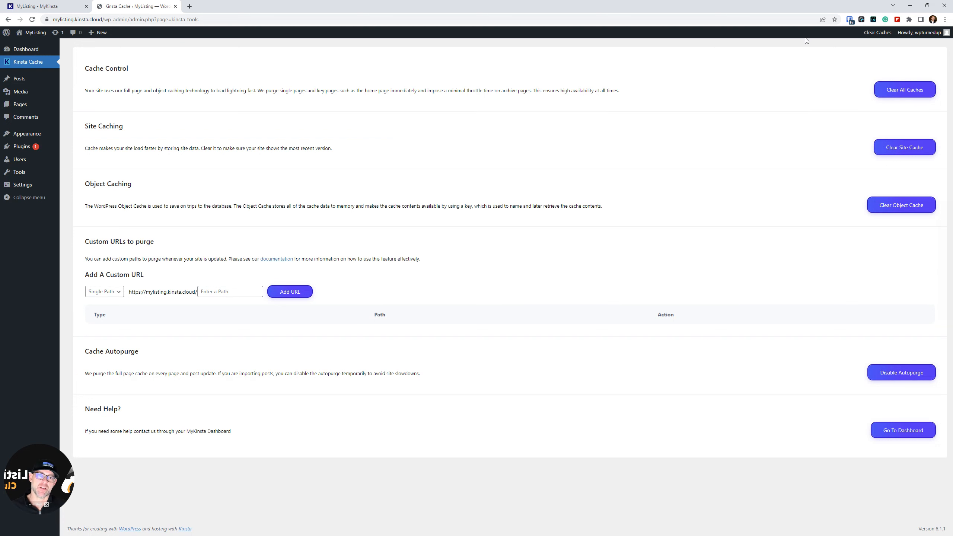
mouse_move(878, 34)
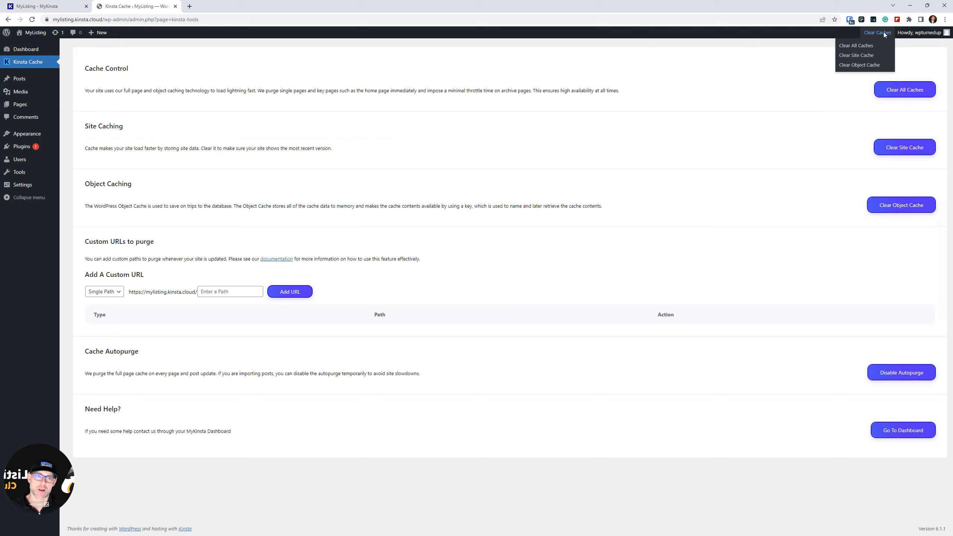
left_click(859, 48)
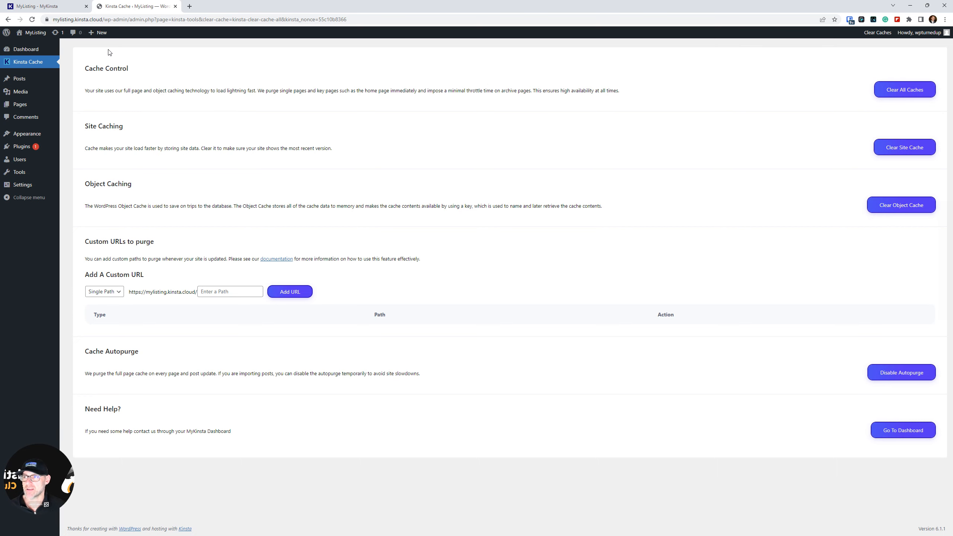
left_click(69, 4)
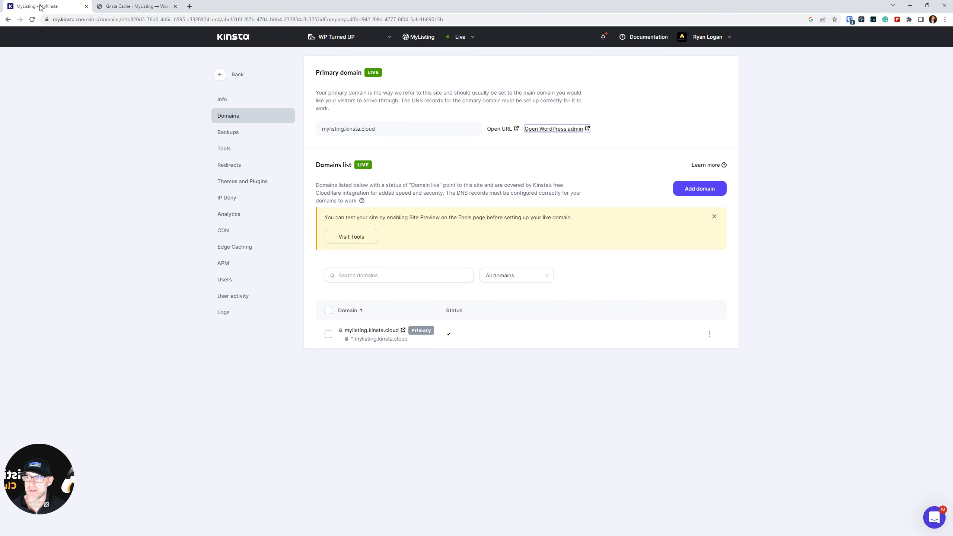
Show the MyListing site's CDN page, with the CDN enabled and live
left_click(219, 230)
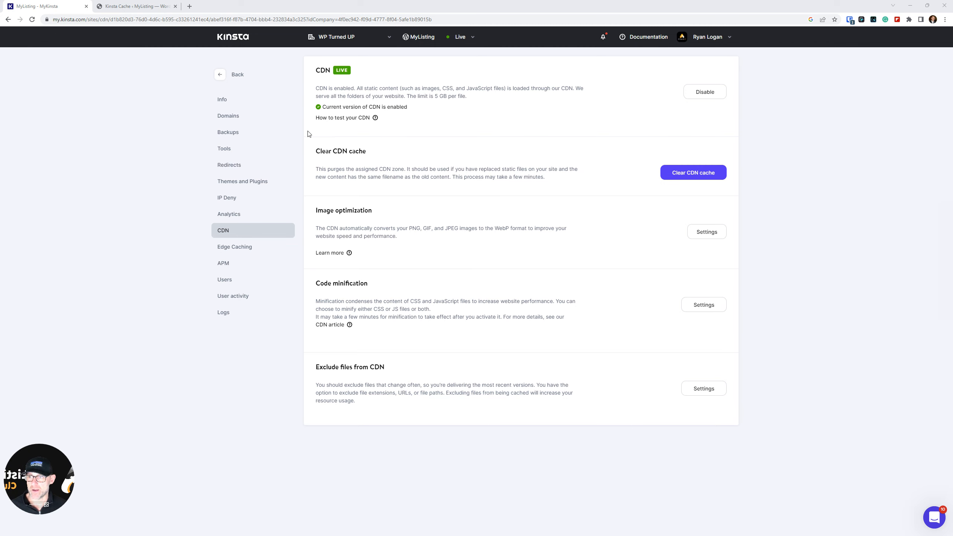
On the Tools page, preview a 7-day site cache expiration, then cancel without saving
left_click(228, 148)
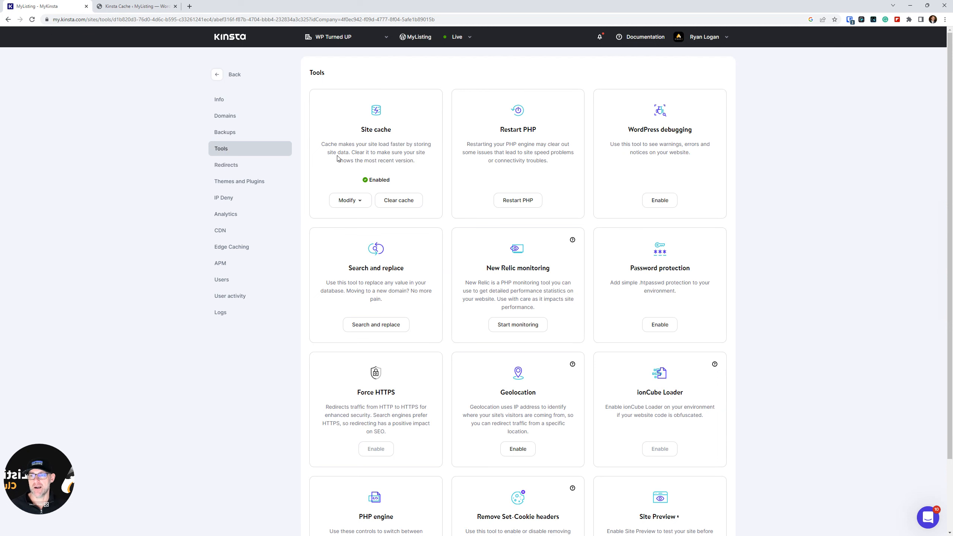
triple_click(362, 131)
left_click(400, 151)
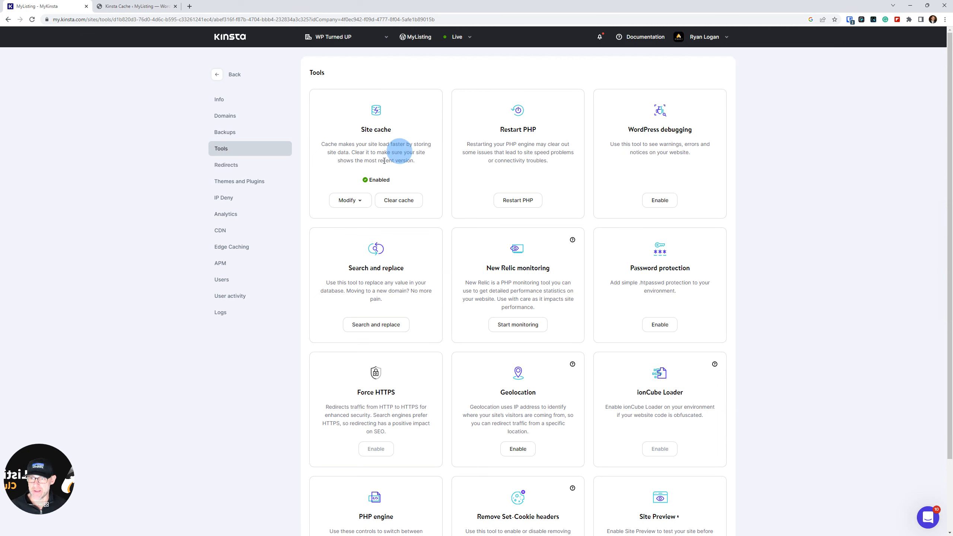
left_click(361, 201)
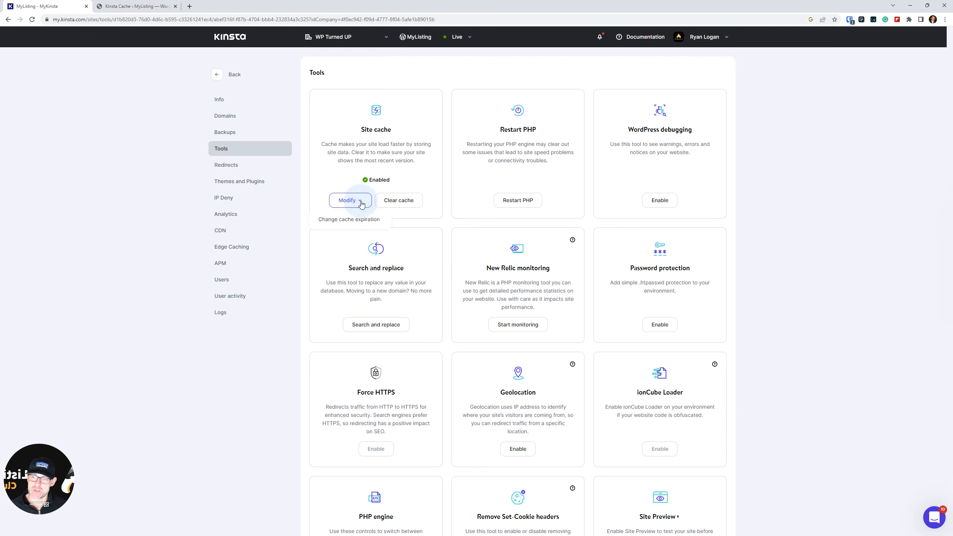
left_click(361, 220)
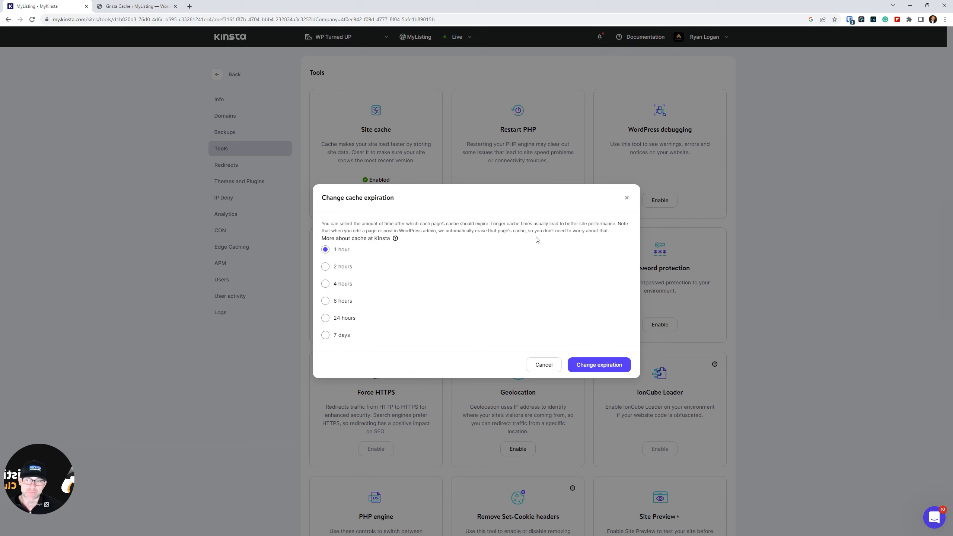
left_click(326, 335)
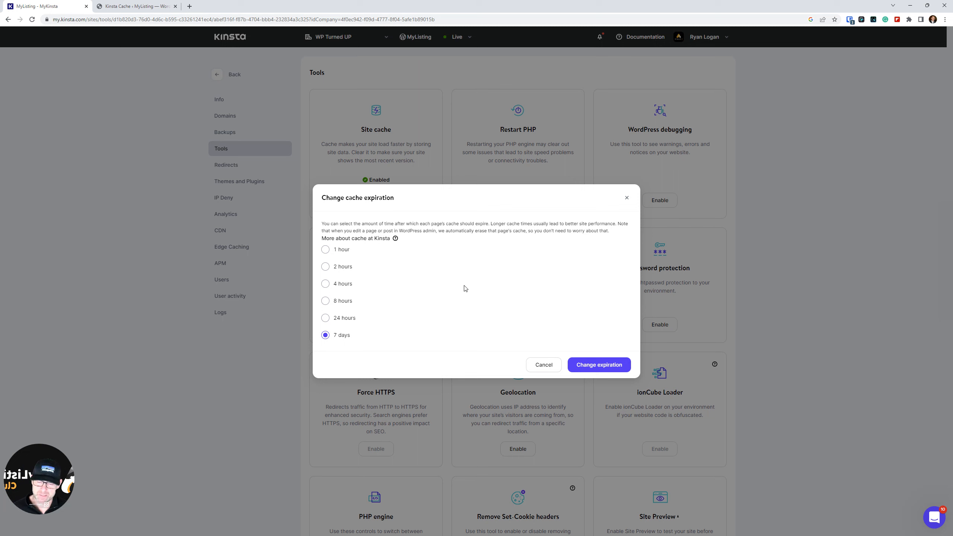
left_click(326, 337)
left_click(327, 338)
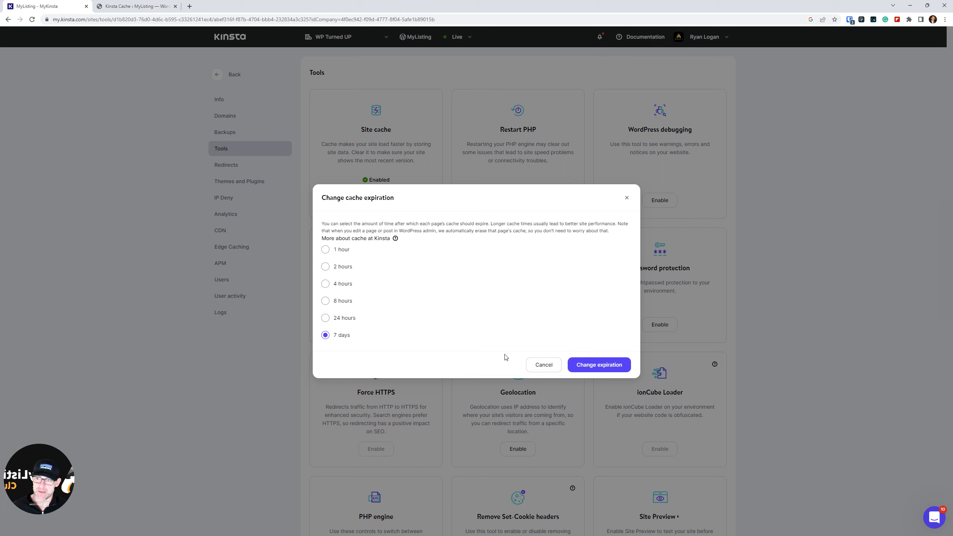
left_click(533, 365)
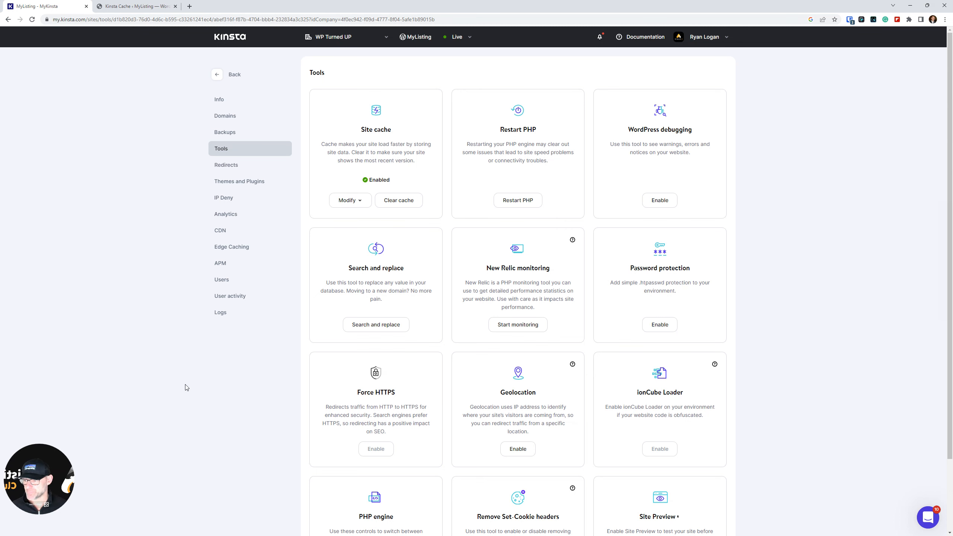
scroll(339, 363, "down", 2)
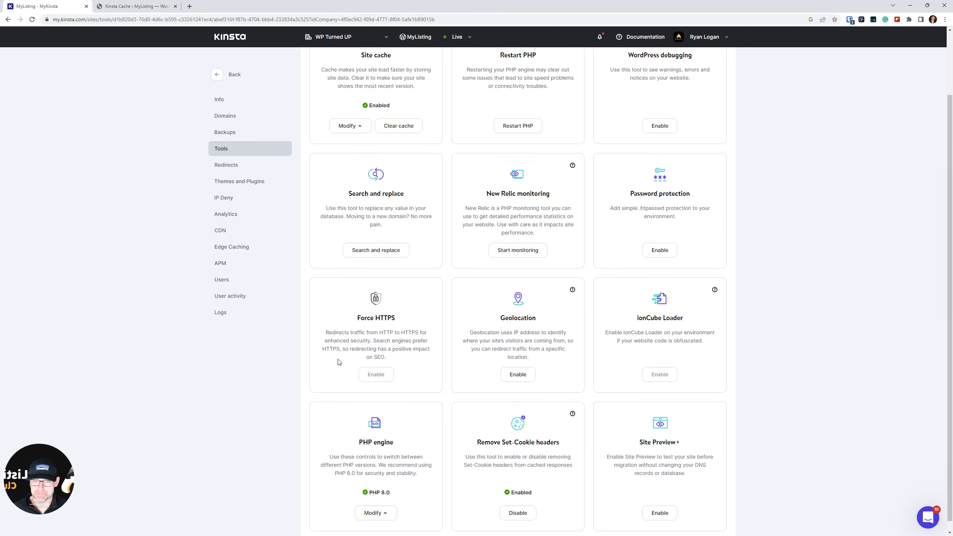
scroll(339, 363, "up", 2)
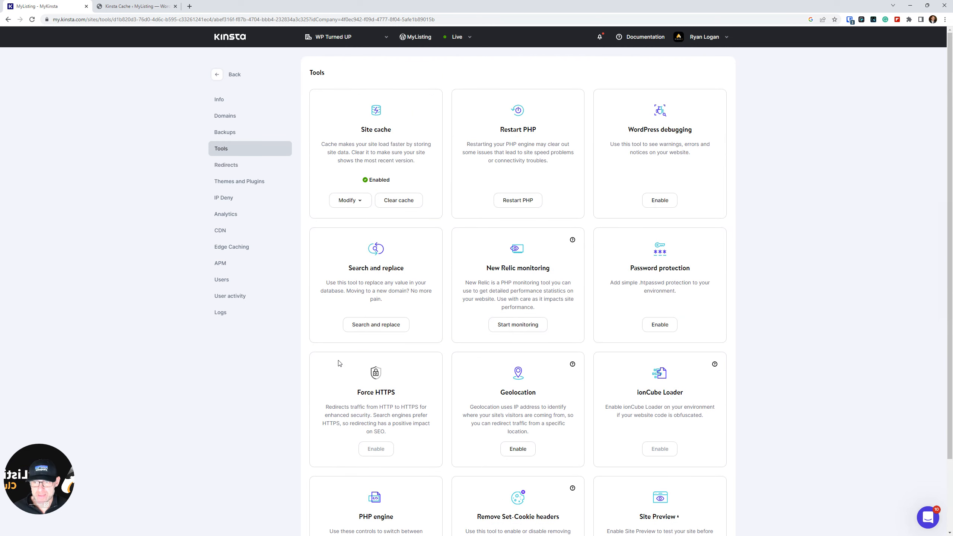